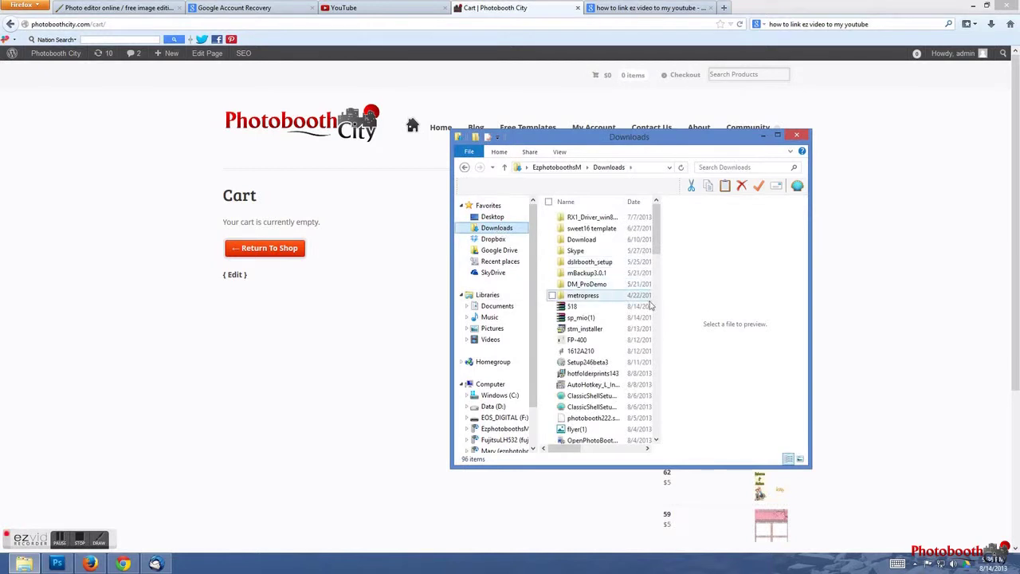
Extract all files of 518.zip from the Downloads folder to the desktop, replacing every existing copy, and close the archive.
{"action": "left_click", "coordinate": [590, 306]}
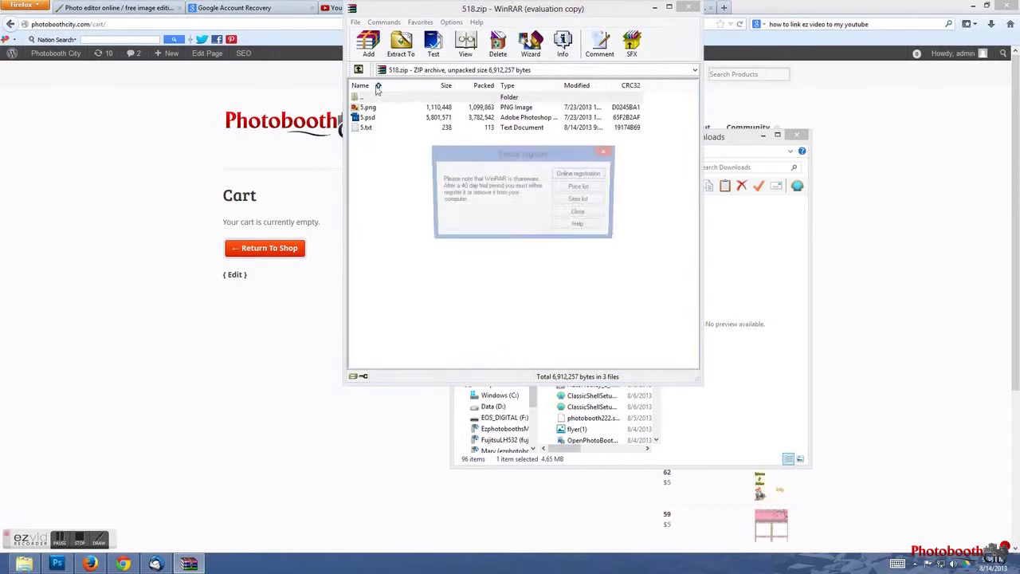
{"action": "left_click", "coordinate": [580, 214]}
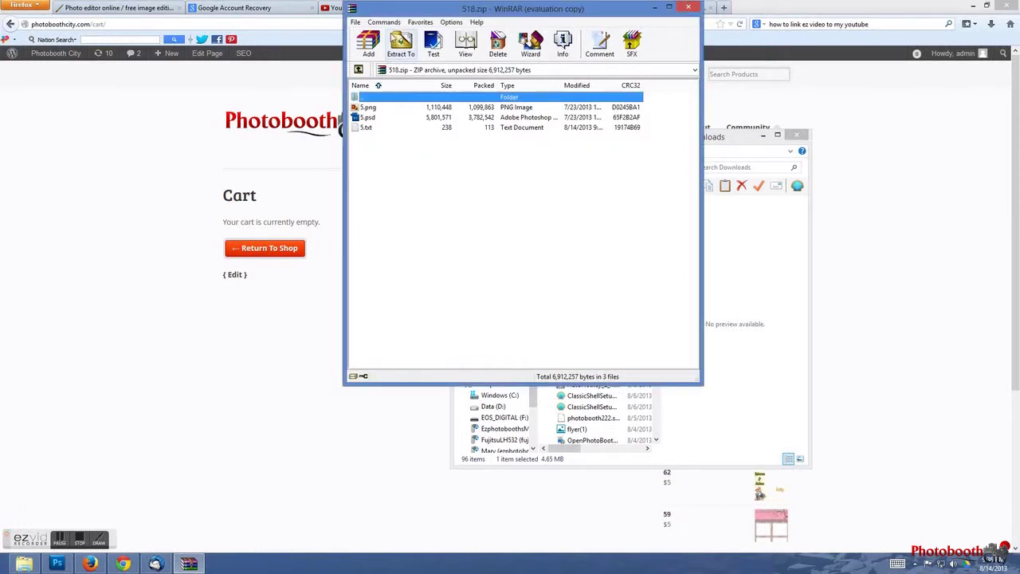
{"action": "left_click", "coordinate": [399, 47]}
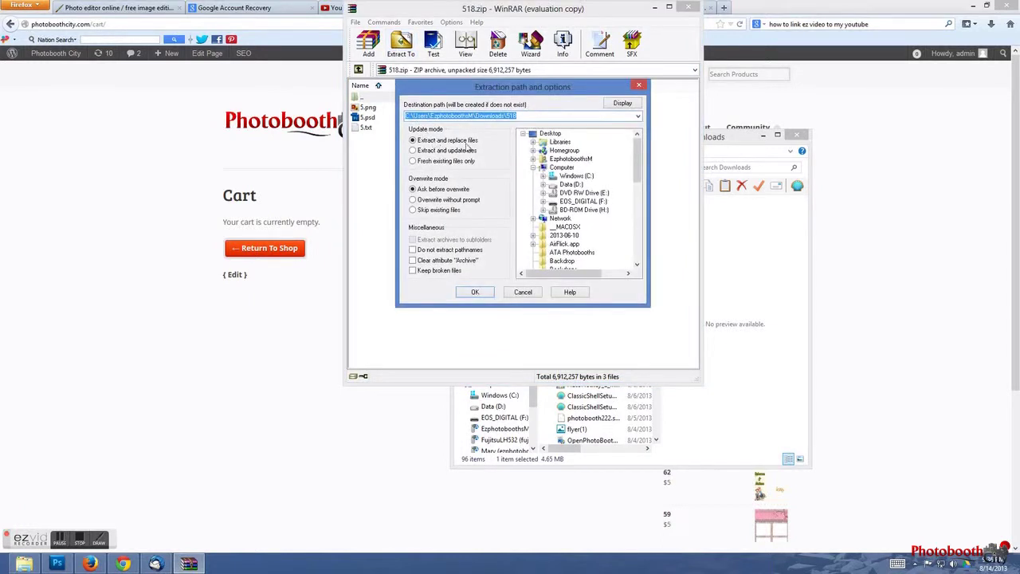
{"action": "left_click", "coordinate": [481, 292]}
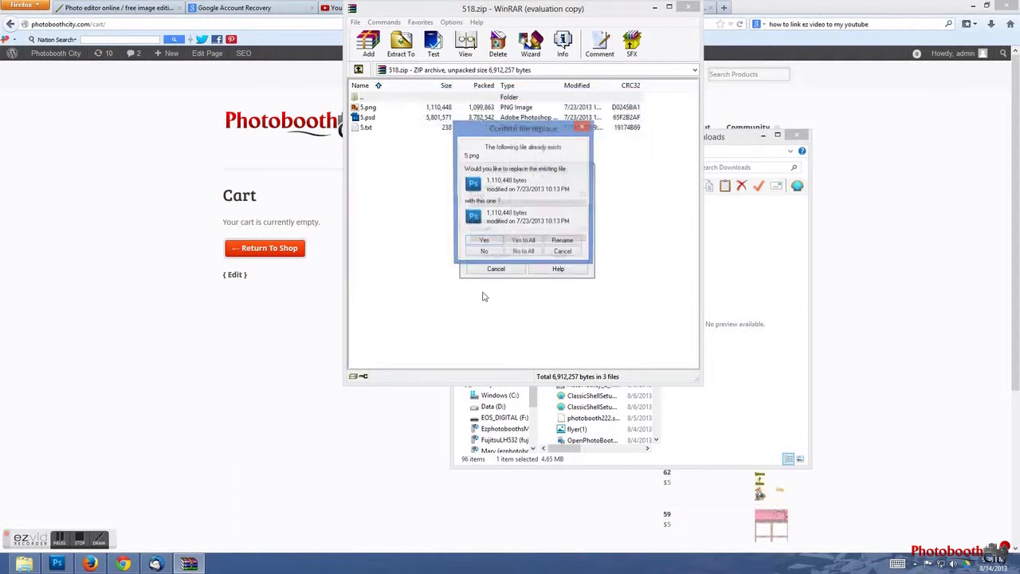
{"action": "left_click", "coordinate": [523, 242]}
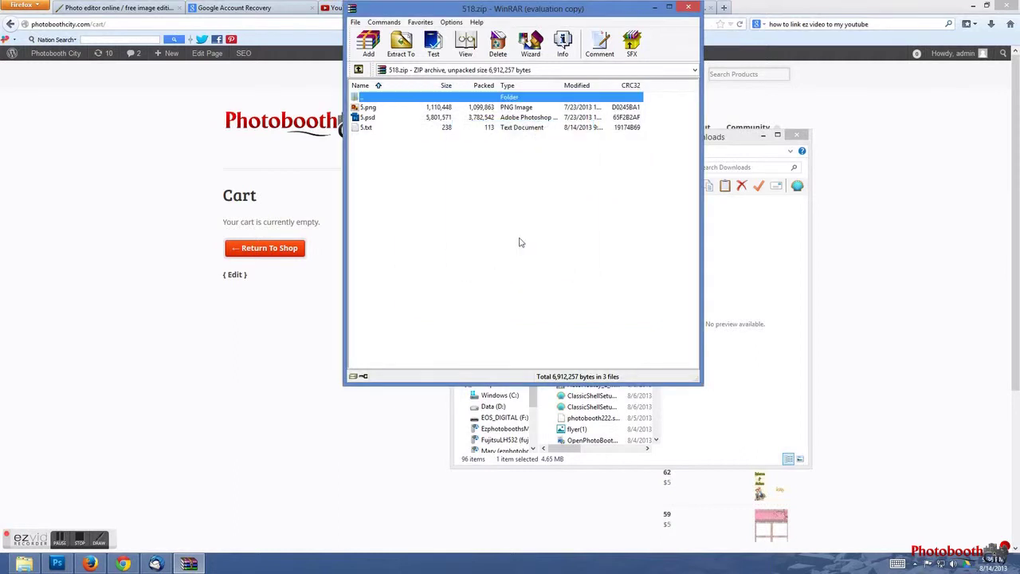
{"action": "left_click", "coordinate": [688, 8]}
Minimize the browser, close the Downloads window and locate the extracted files named 5 on the desktop.
{"action": "left_click", "coordinate": [970, 6]}
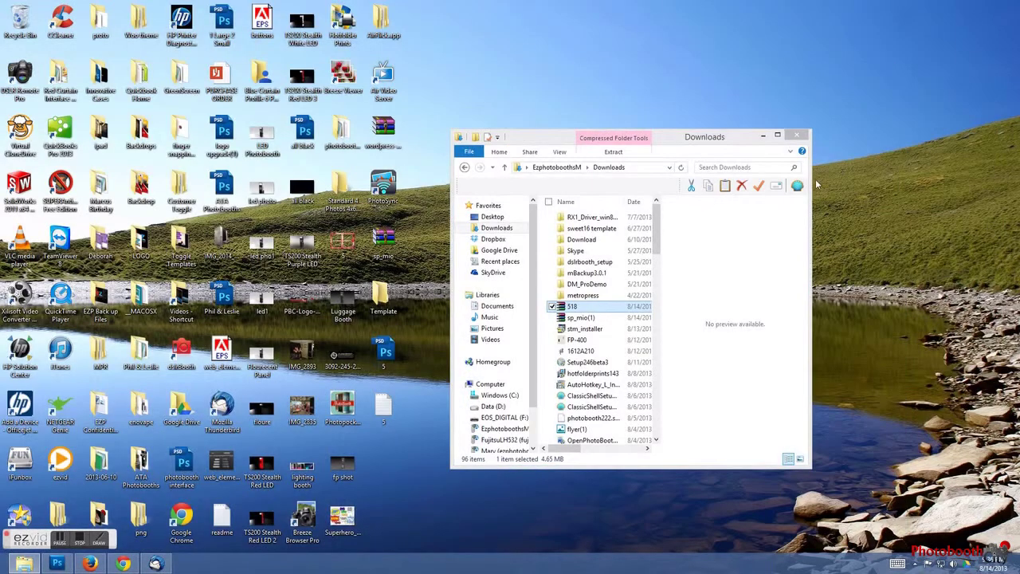
{"action": "left_click", "coordinate": [796, 135]}
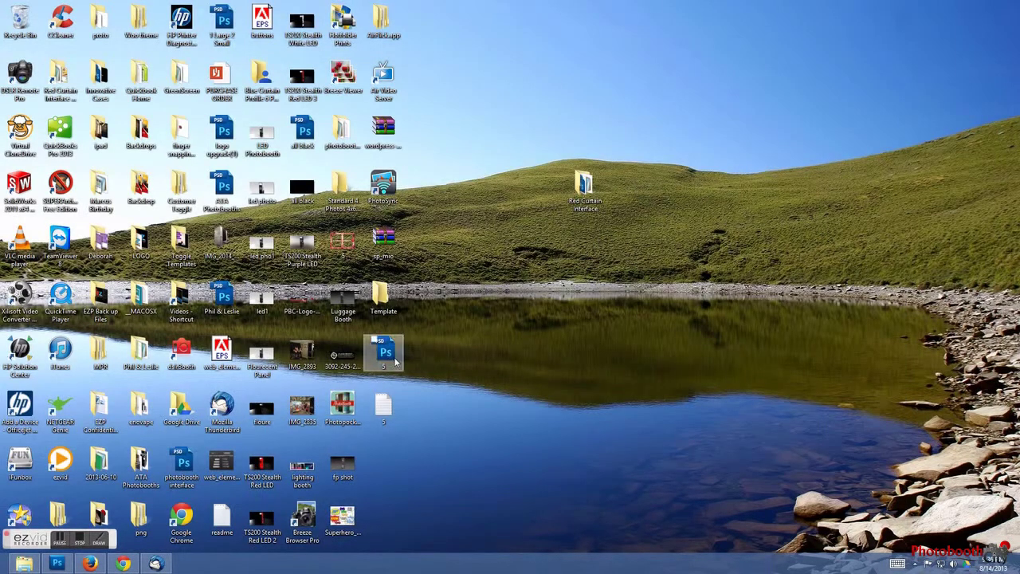
{"action": "left_click", "coordinate": [393, 412]}
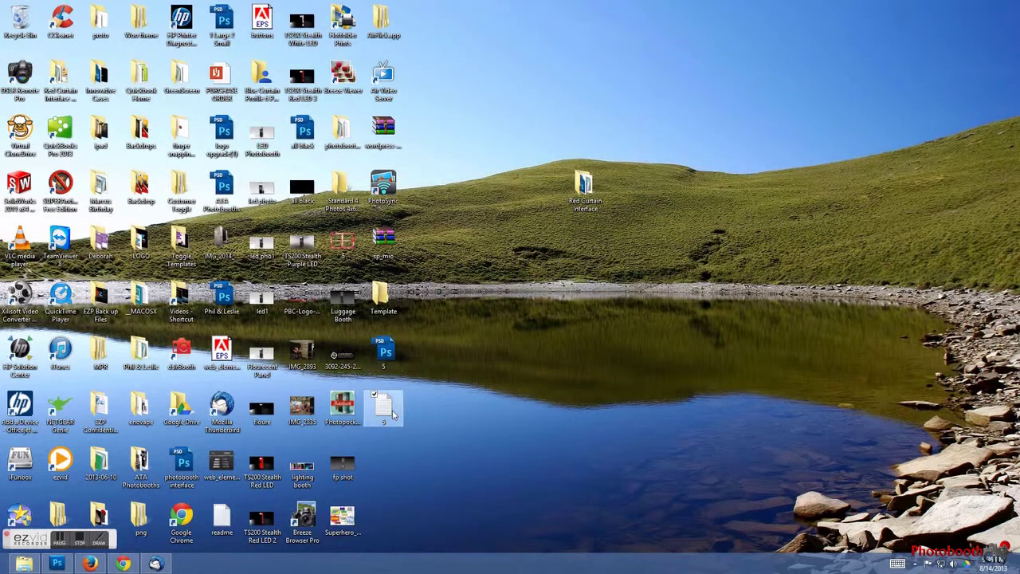
{"action": "left_click", "coordinate": [473, 409]}
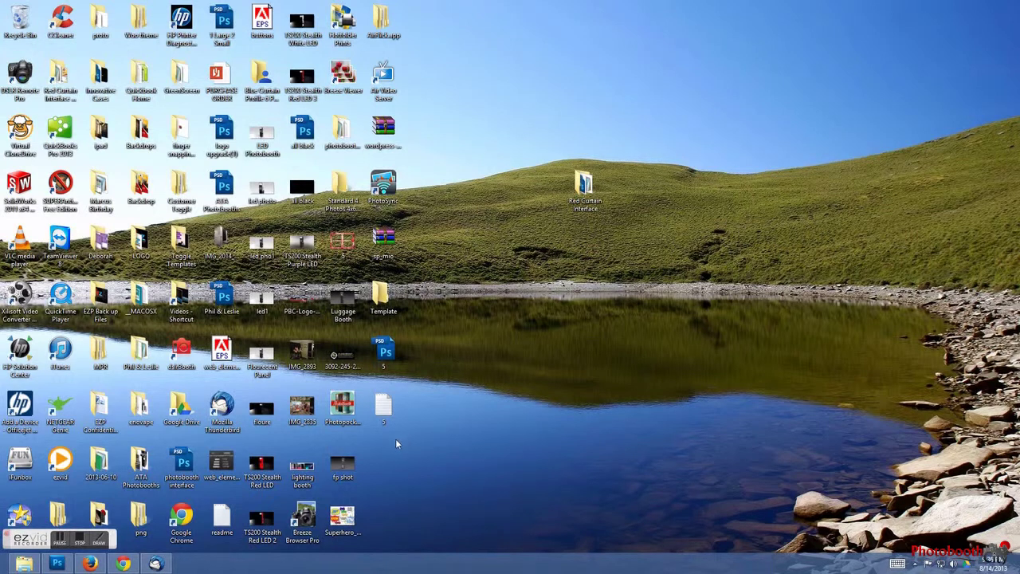
Try to delete the Template folder from the desktop.
{"action": "left_click", "coordinate": [388, 307]}
{"action": "key", "text": "Delete"}
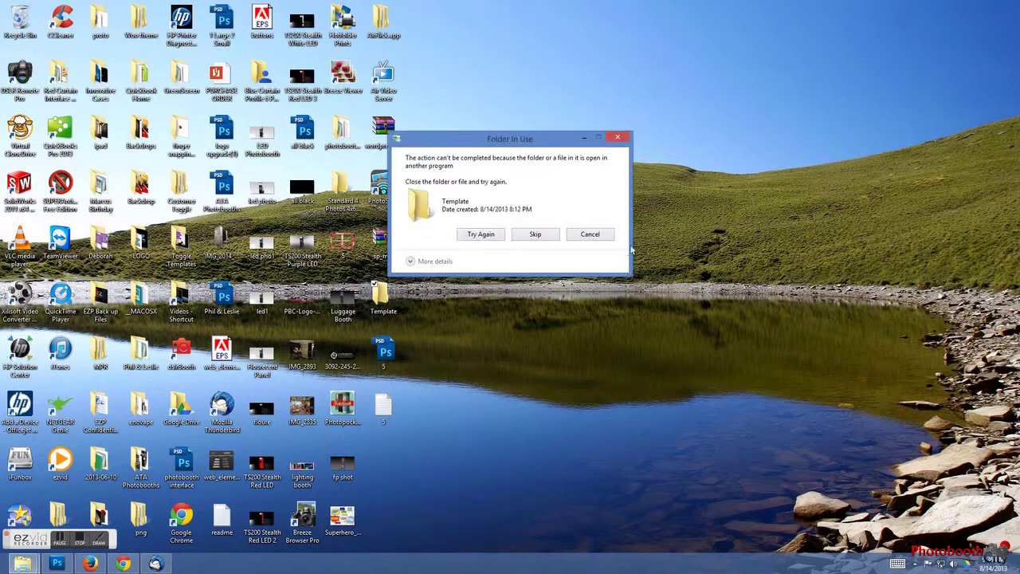
{"action": "left_click", "coordinate": [604, 234]}
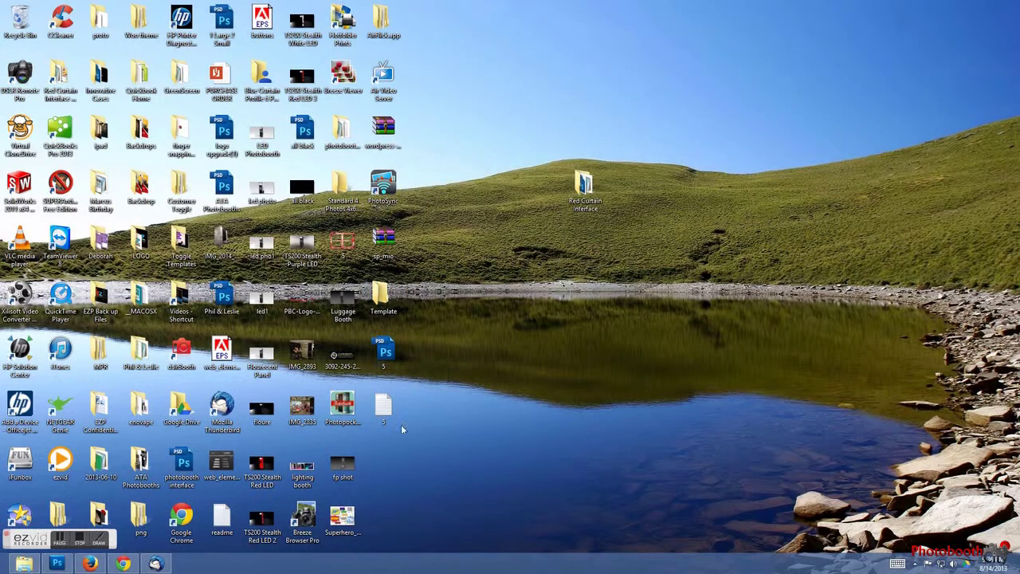
Switch to Firefox, open the Photobooth City blog post "Free Photoshop-like program" and follow its link to the Pixlr editor.
{"action": "left_click", "coordinate": [90, 563]}
{"action": "left_click", "coordinate": [480, 133]}
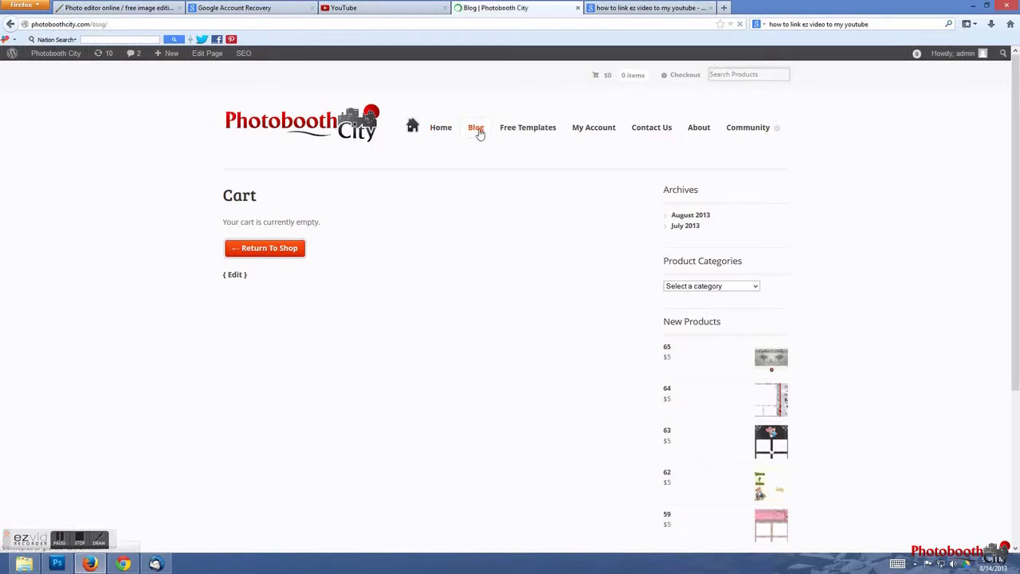
{"action": "scroll", "coordinate": [452, 371], "scroll_direction": "down", "scroll_amount": 1}
{"action": "scroll", "coordinate": [446, 382], "scroll_direction": "down", "scroll_amount": 1}
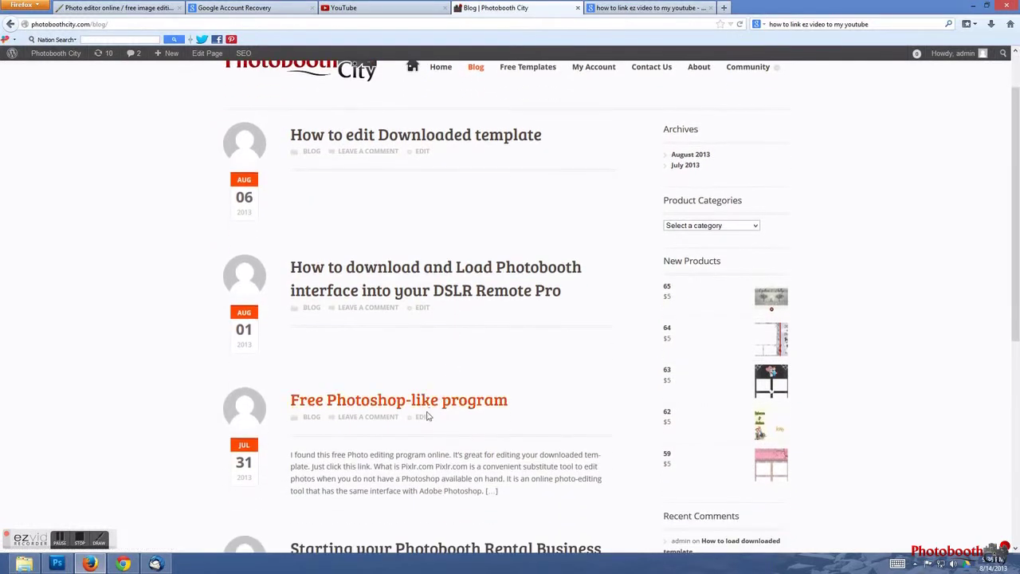
{"action": "left_click", "coordinate": [429, 405]}
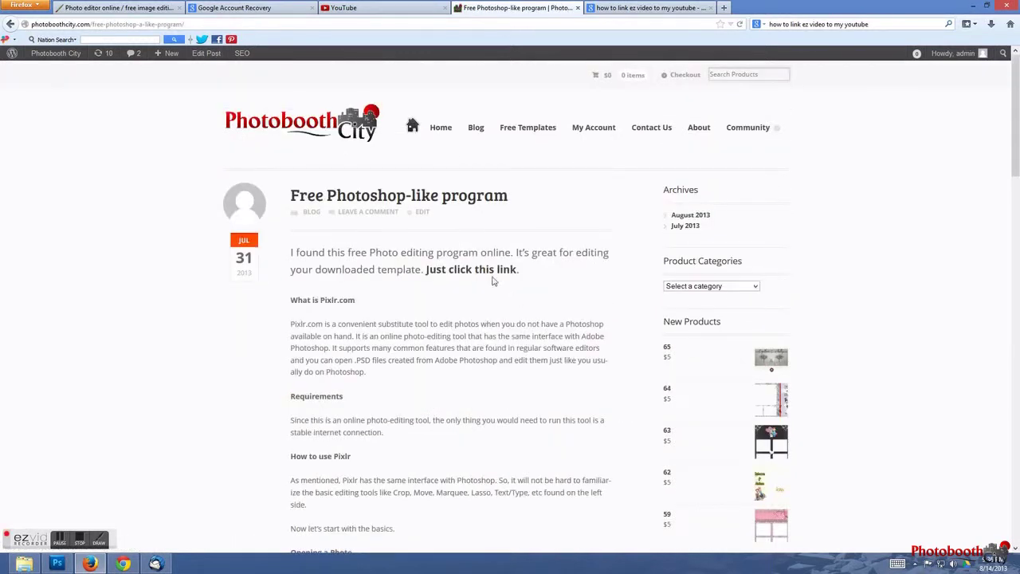
{"action": "left_click", "coordinate": [482, 271]}
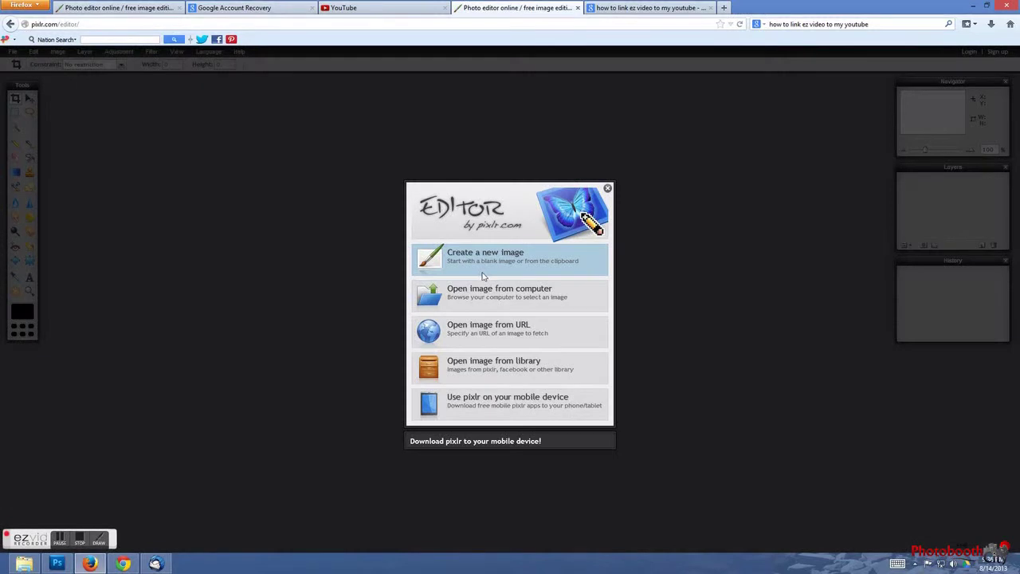
Choose to open an image from the computer and browse to the Desktop folder.
{"action": "left_click", "coordinate": [470, 292]}
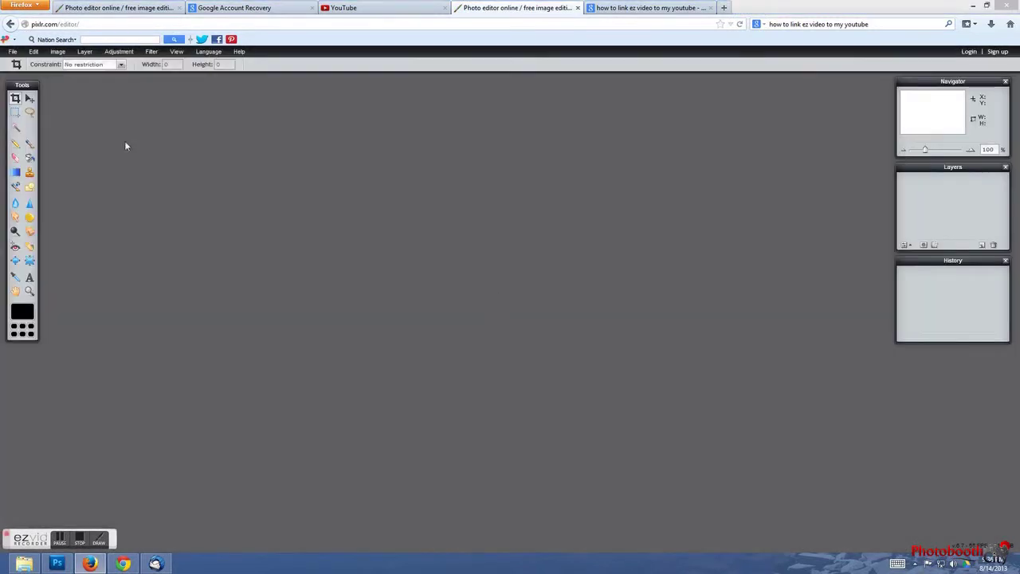
{"action": "left_click", "coordinate": [47, 77]}
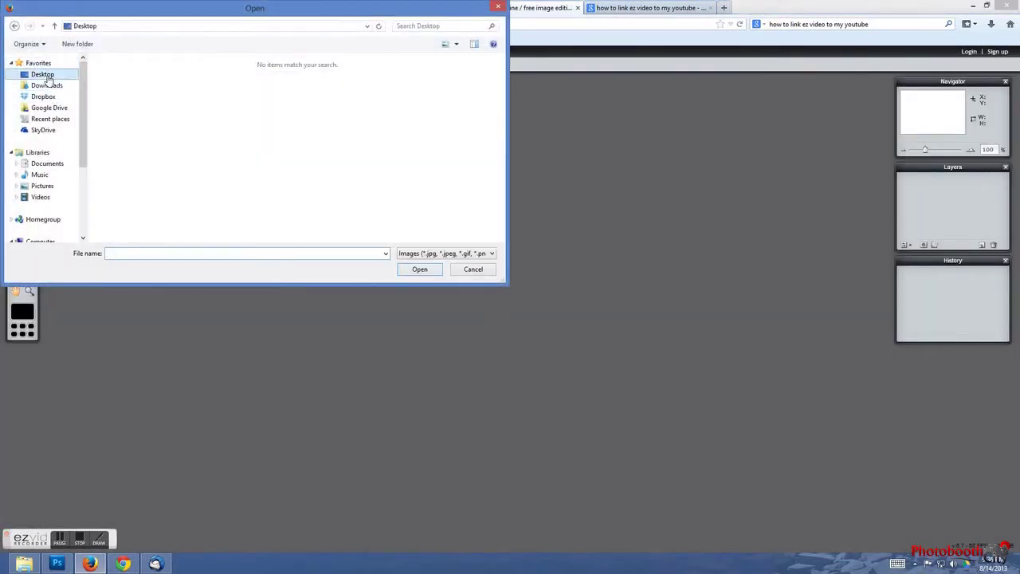
{"action": "left_click_drag", "start_coordinate": [503, 114], "coordinate": [499, 141]}
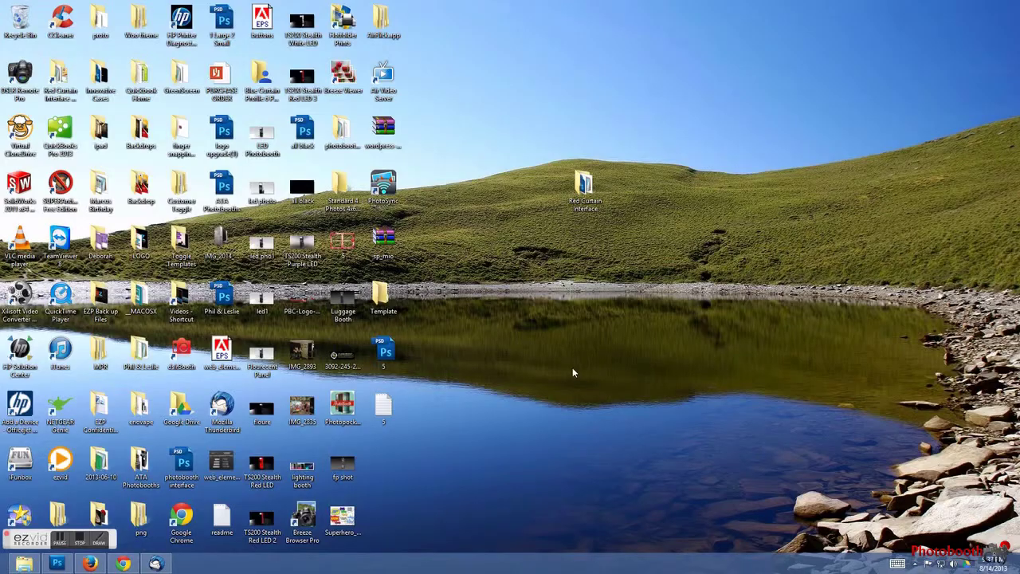
Create a new folder named 518 on the Windows desktop.
{"action": "right_click", "coordinate": [572, 368]}
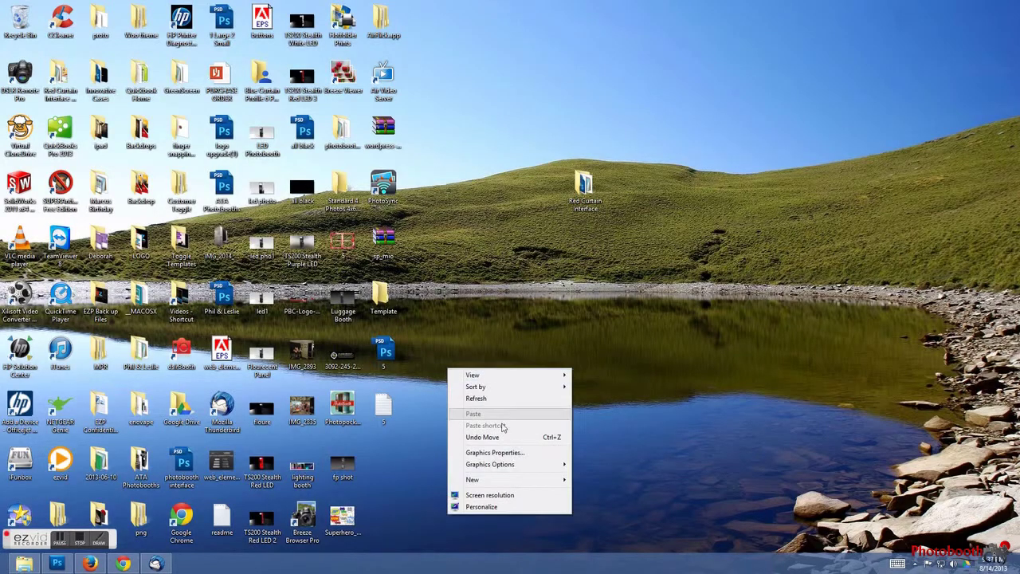
{"action": "mouse_move", "coordinate": [489, 484]}
{"action": "left_click", "coordinate": [350, 325]}
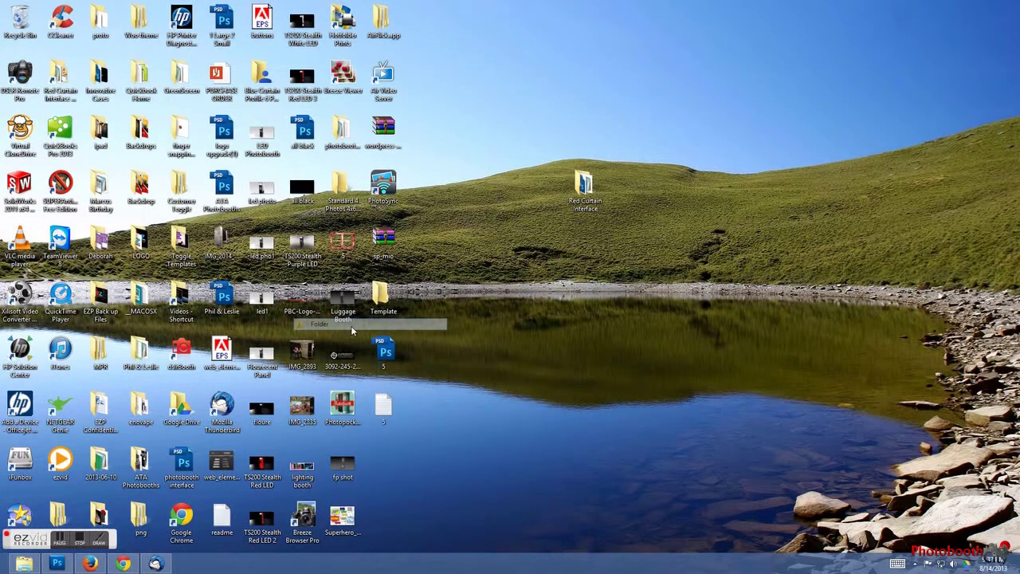
{"action": "type", "text": "3"}
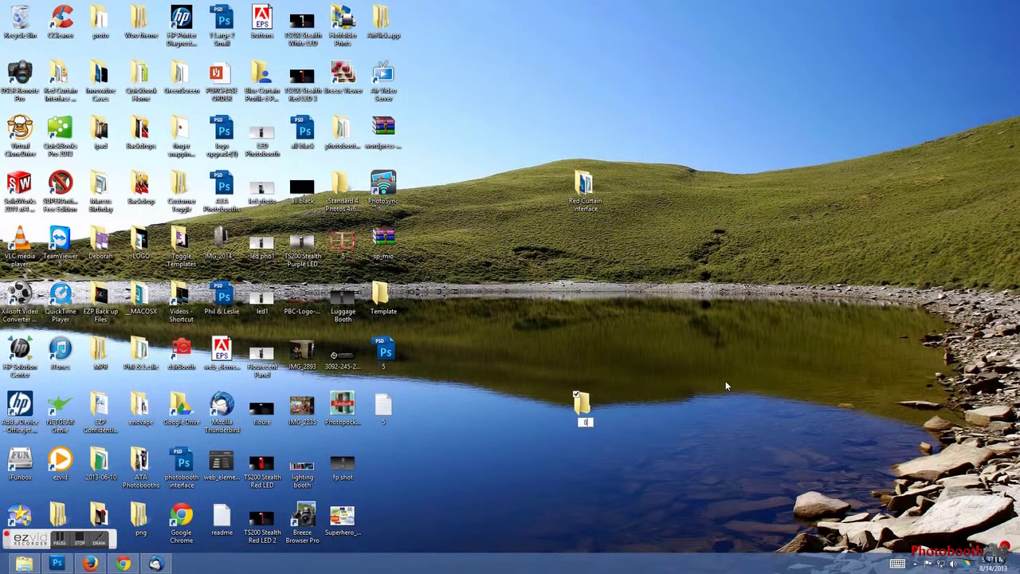
{"action": "type", "text": "18"}
{"action": "key", "text": "Return"}
Move the extracted PSD and text files named 5 into the 518 folder on the desktop.
{"action": "left_click_drag", "start_coordinate": [413, 438], "coordinate": [368, 337]}
{"action": "left_click_drag", "start_coordinate": [383, 405], "coordinate": [383, 351]}
{"action": "left_click", "coordinate": [475, 410]}
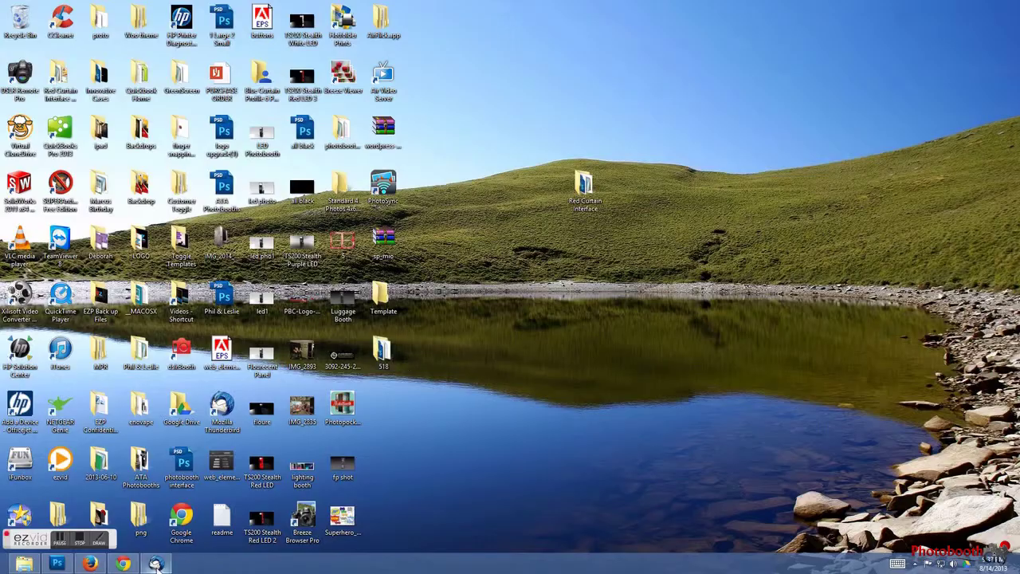
Return to the image-opening dialog in Firefox and open the PSD file 5 from the desktop's 518 folder.
{"action": "left_click", "coordinate": [59, 564]}
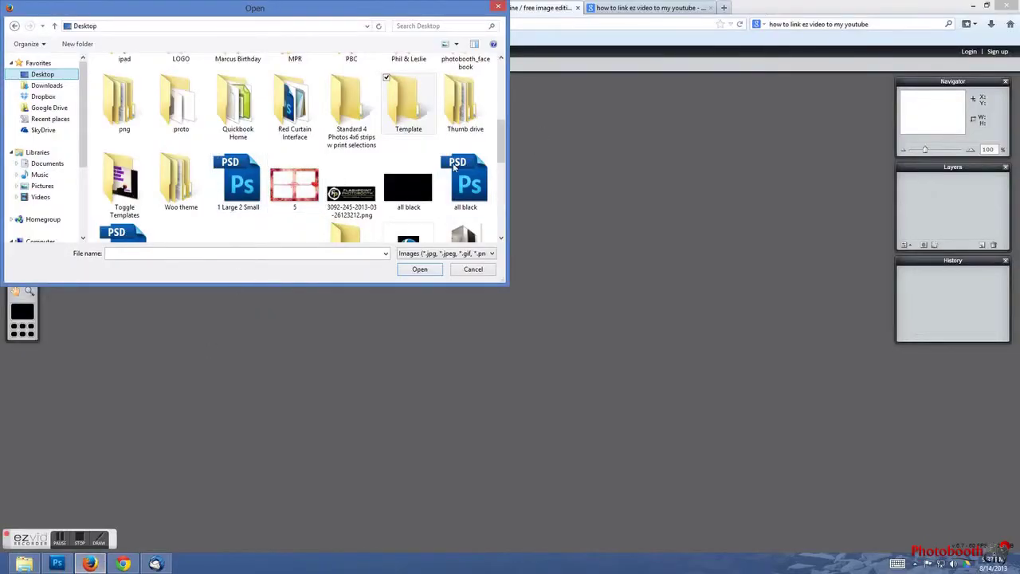
{"action": "left_click", "coordinate": [408, 109]}
{"action": "key", "text": "5"}
{"action": "key", "text": "5"}
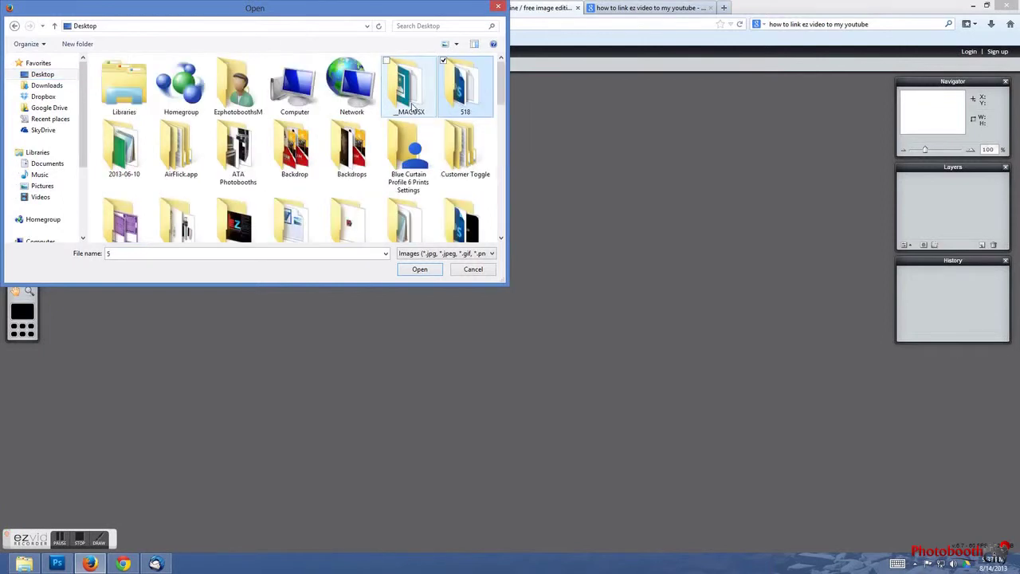
{"action": "double_click", "coordinate": [448, 89]}
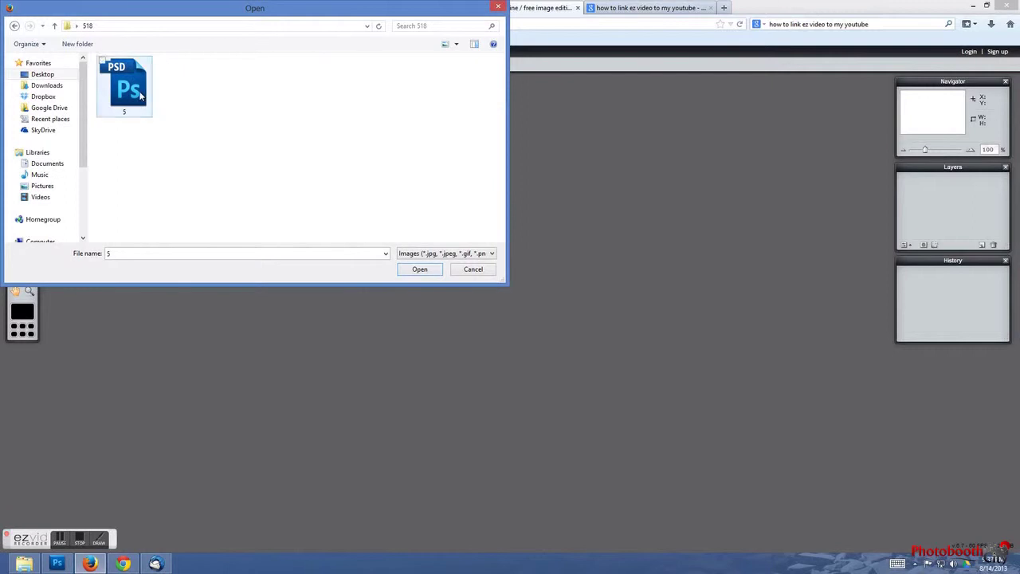
{"action": "left_click", "coordinate": [418, 270]}
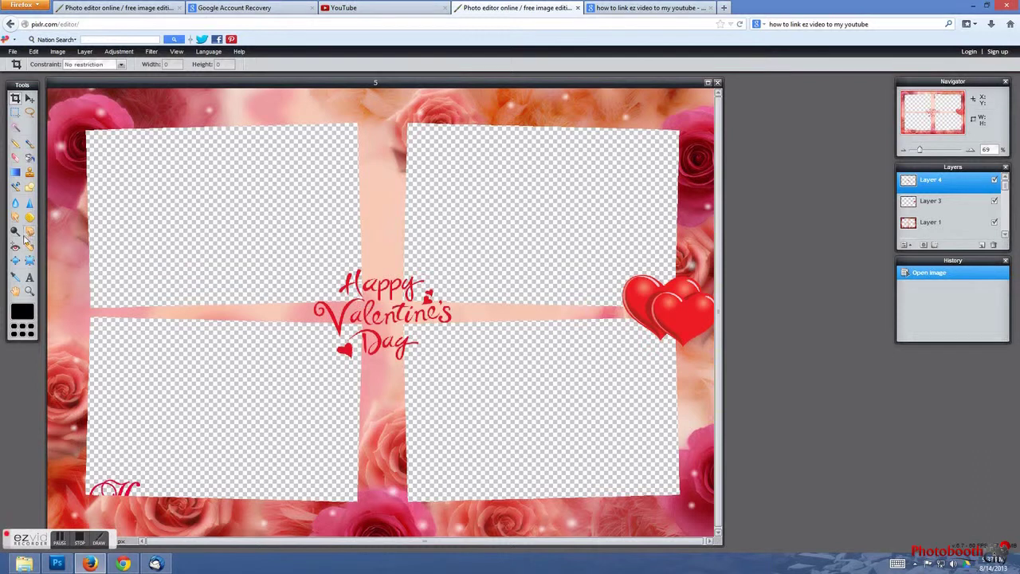
Add a text layer with the couple's first names in capitals, joined by "&", above the "Happy Valentine's Day" lettering.
{"action": "left_click", "coordinate": [29, 278]}
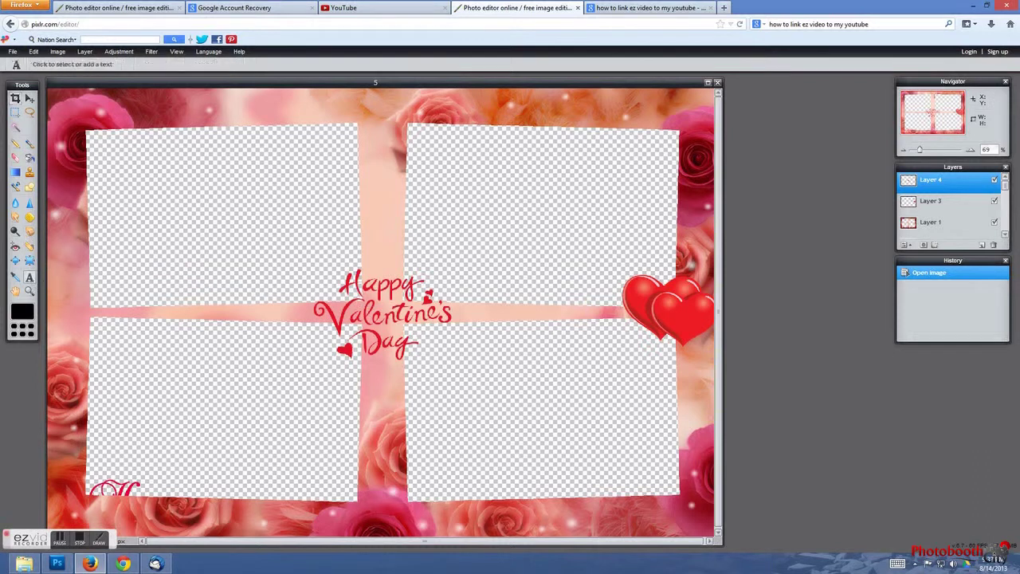
{"action": "left_click", "coordinate": [343, 247]}
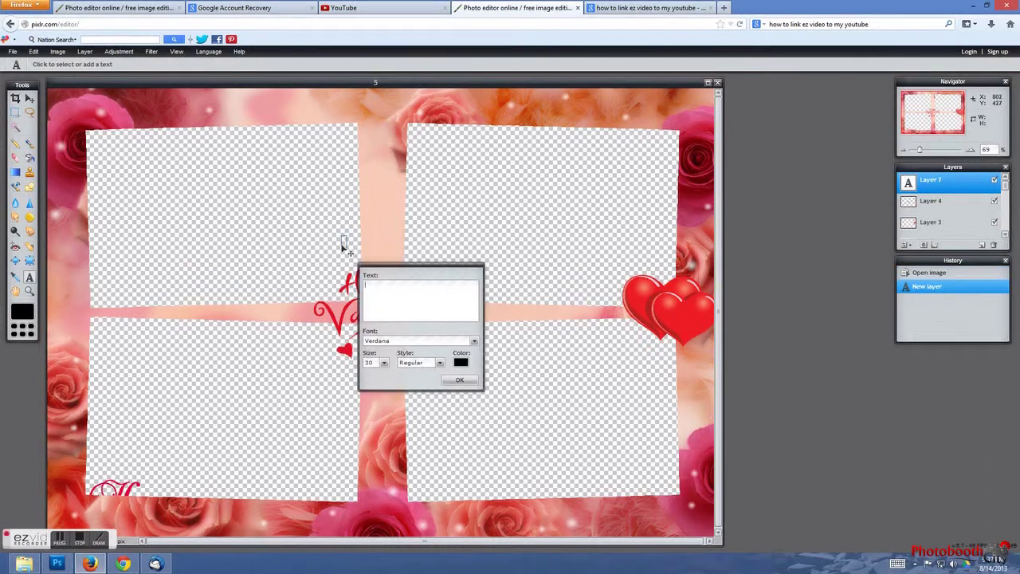
{"action": "type", "text": "TRISTAN & JAN"}
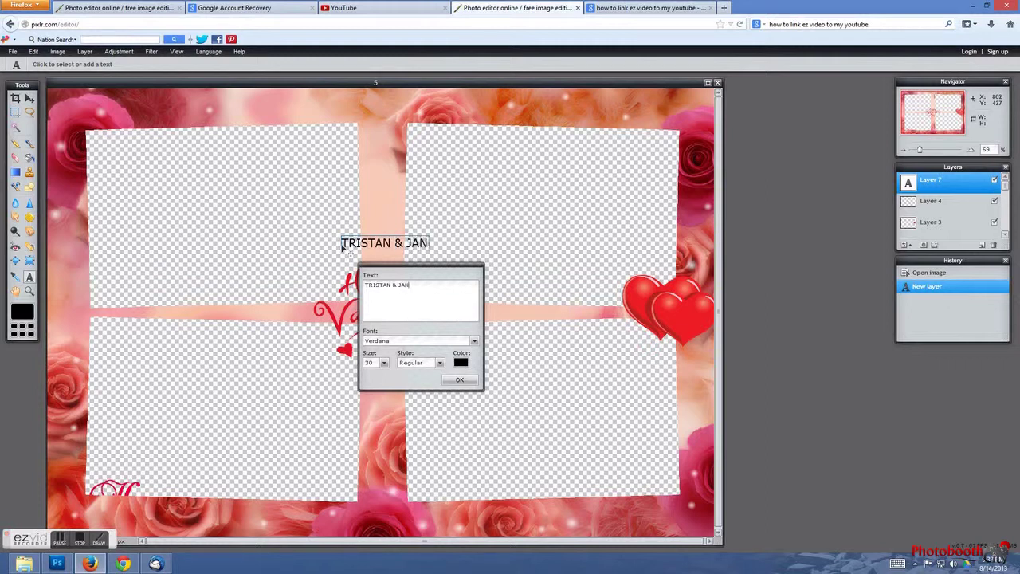
{"action": "type", "text": "E"}
Set the couple's names to size 48 in AcmeFont and centre them above the "Happy Valentine's Day" lettering.
{"action": "left_click_drag", "start_coordinate": [454, 288], "coordinate": [257, 285]}
{"action": "left_click", "coordinate": [383, 364]}
{"action": "left_click_drag", "start_coordinate": [378, 375], "coordinate": [351, 376]}
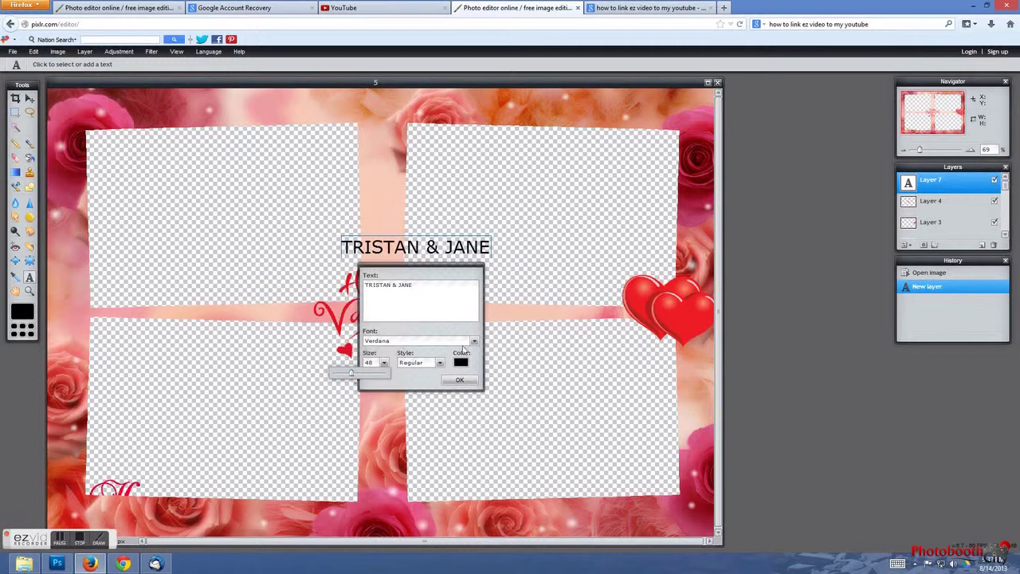
{"action": "left_click", "coordinate": [422, 340]}
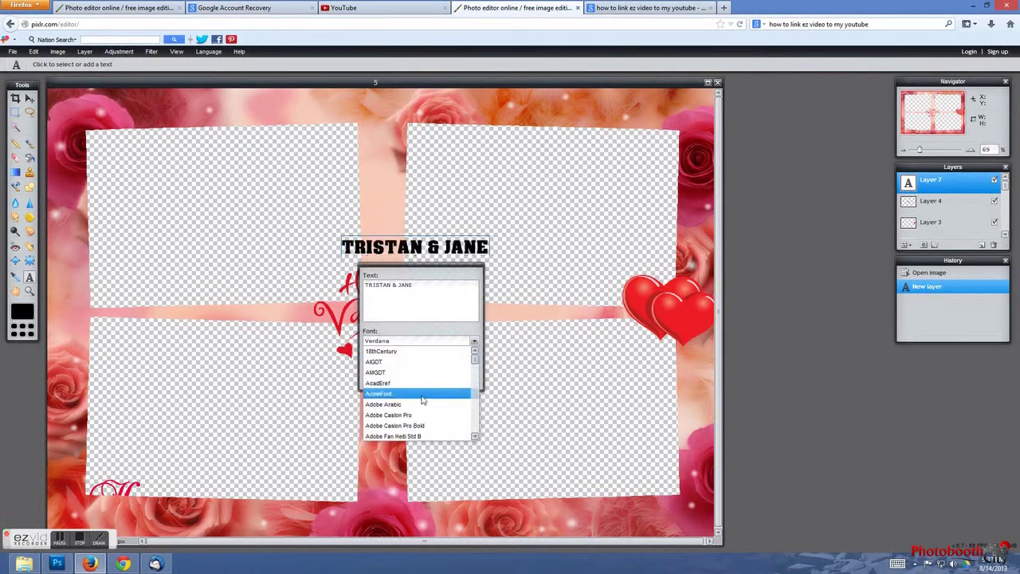
{"action": "left_click", "coordinate": [423, 398]}
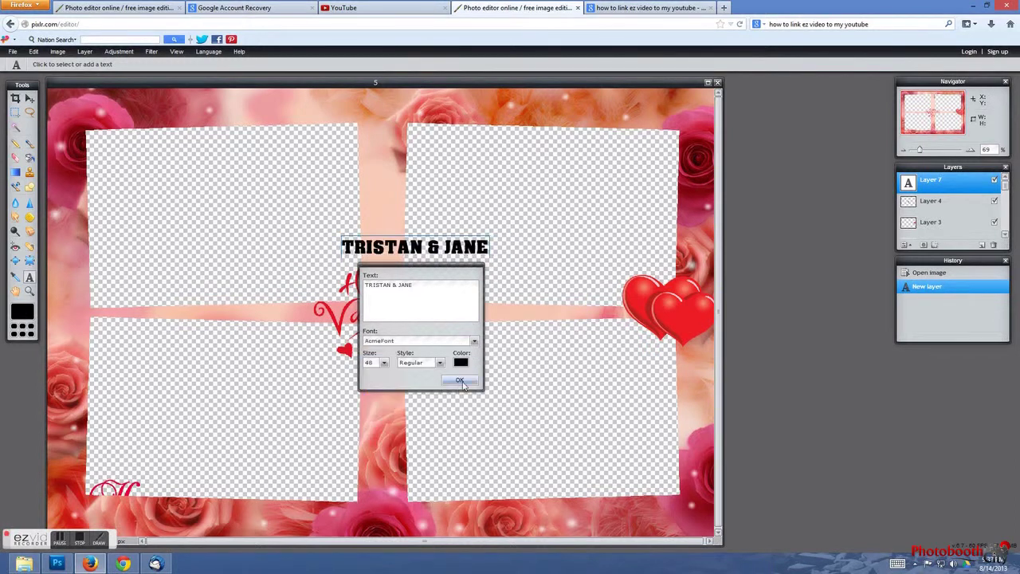
{"action": "left_click_drag", "start_coordinate": [428, 254], "coordinate": [406, 255]}
{"action": "left_click", "coordinate": [460, 381]}
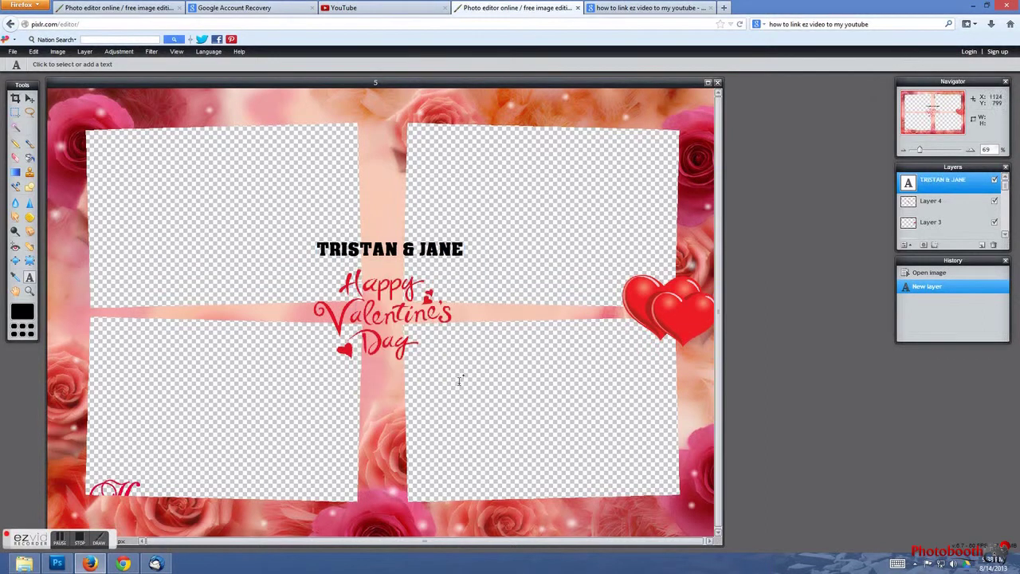
Add a text layer reading "2013" and centre it below the "Happy Valentine's Day" lettering.
{"action": "left_click", "coordinate": [375, 378]}
{"action": "type", "text": "2013"}
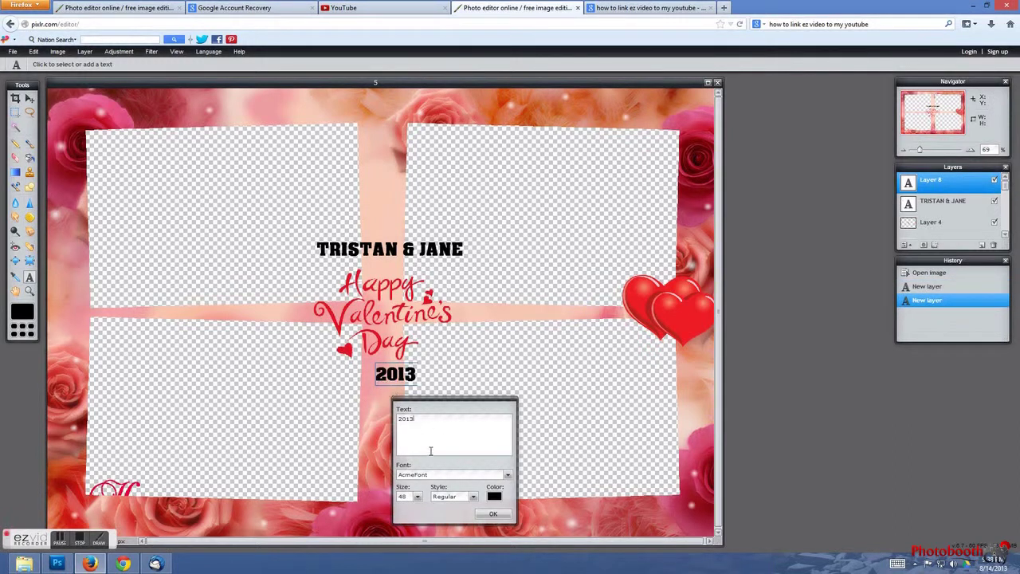
{"action": "left_click_drag", "start_coordinate": [399, 386], "coordinate": [386, 386]}
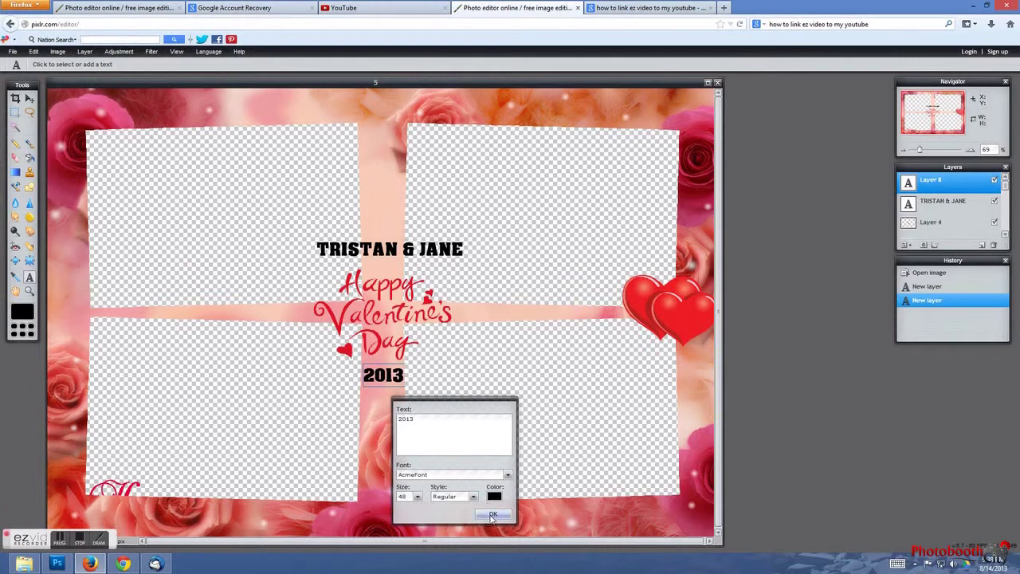
Colour the "2013" text red (#de1425) to match the Valentine's lettering and finish the text layer.
{"action": "left_click", "coordinate": [494, 497]}
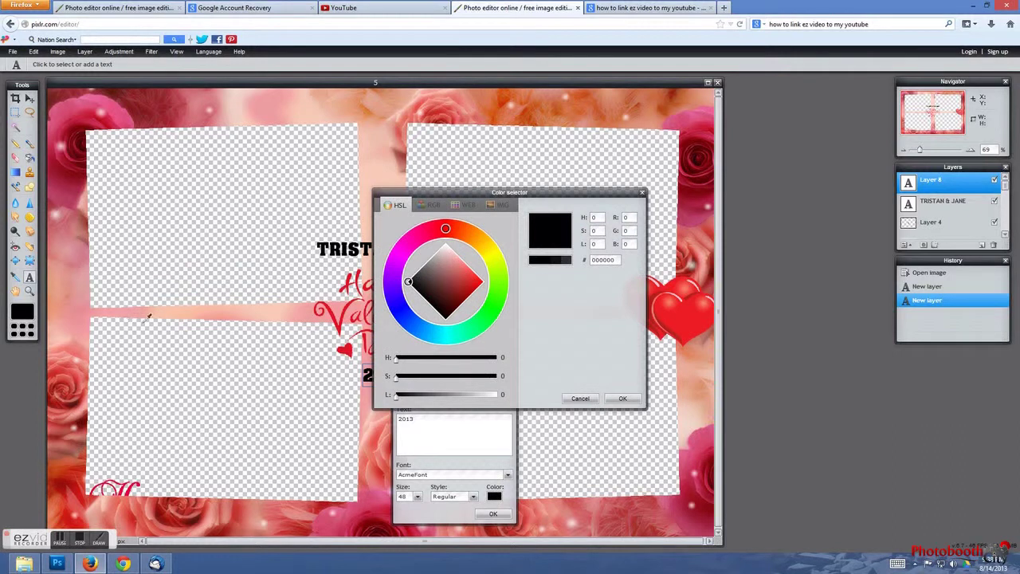
{"action": "type", "text": "de1425"}
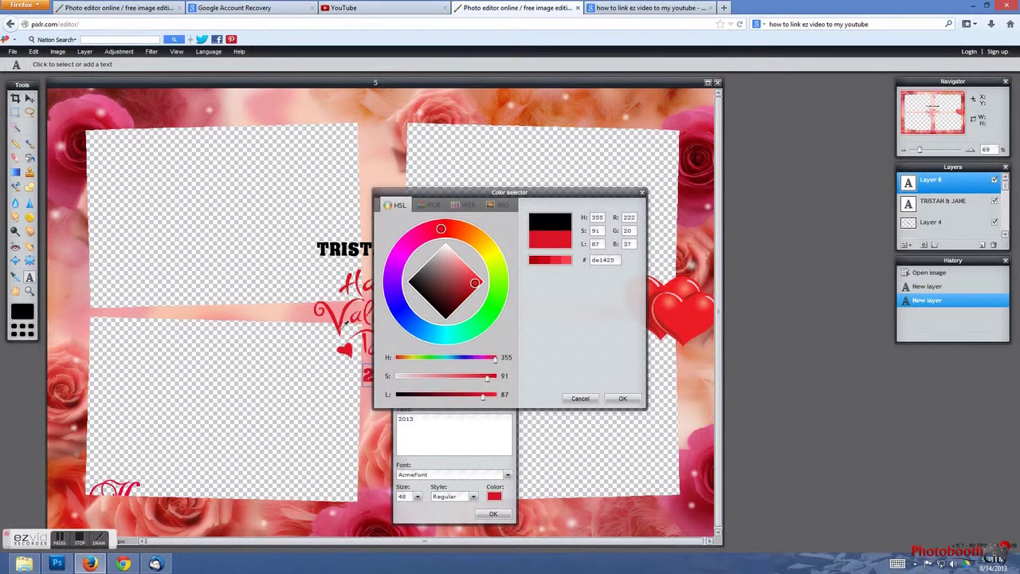
{"action": "left_click", "coordinate": [623, 399]}
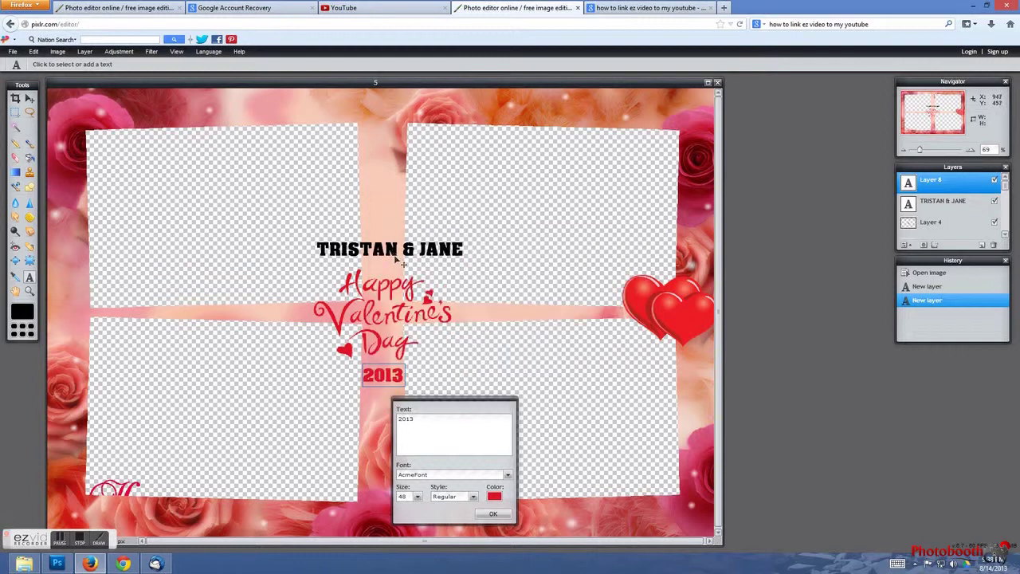
{"action": "left_click", "coordinate": [502, 514]}
{"action": "left_click", "coordinate": [372, 239]}
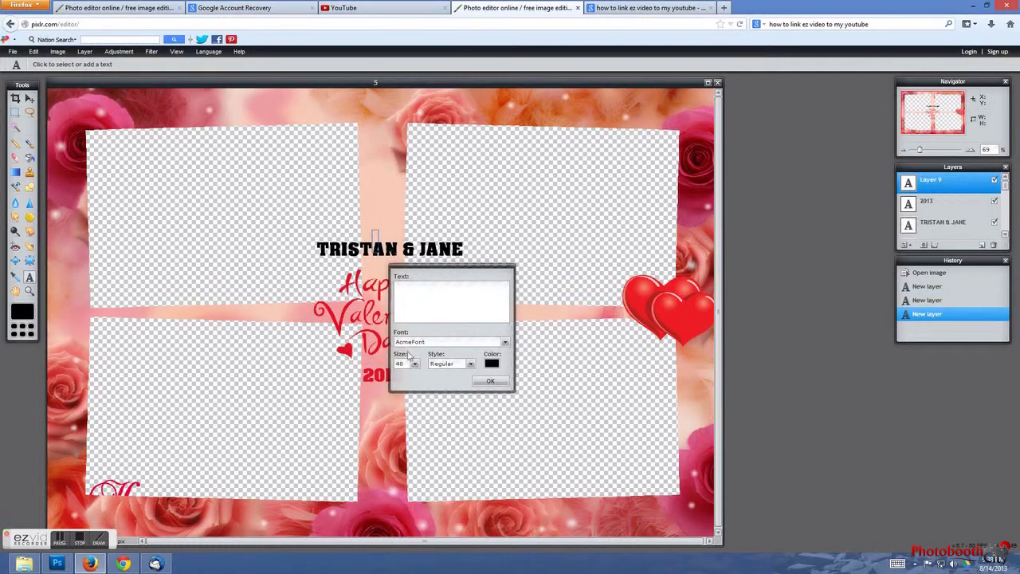
{"action": "left_click", "coordinate": [490, 381]}
{"action": "left_click", "coordinate": [369, 243]}
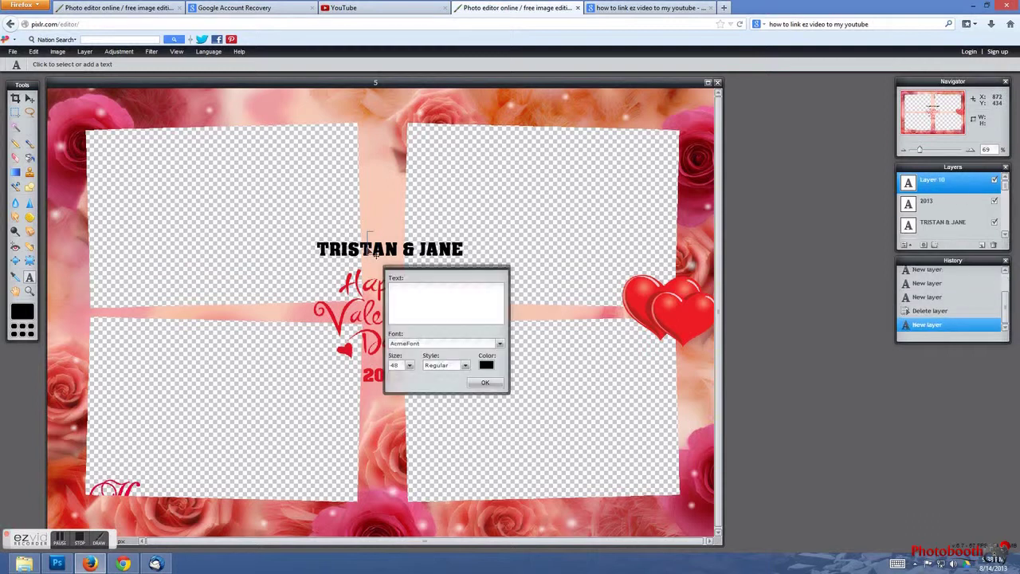
{"action": "left_click", "coordinate": [488, 383]}
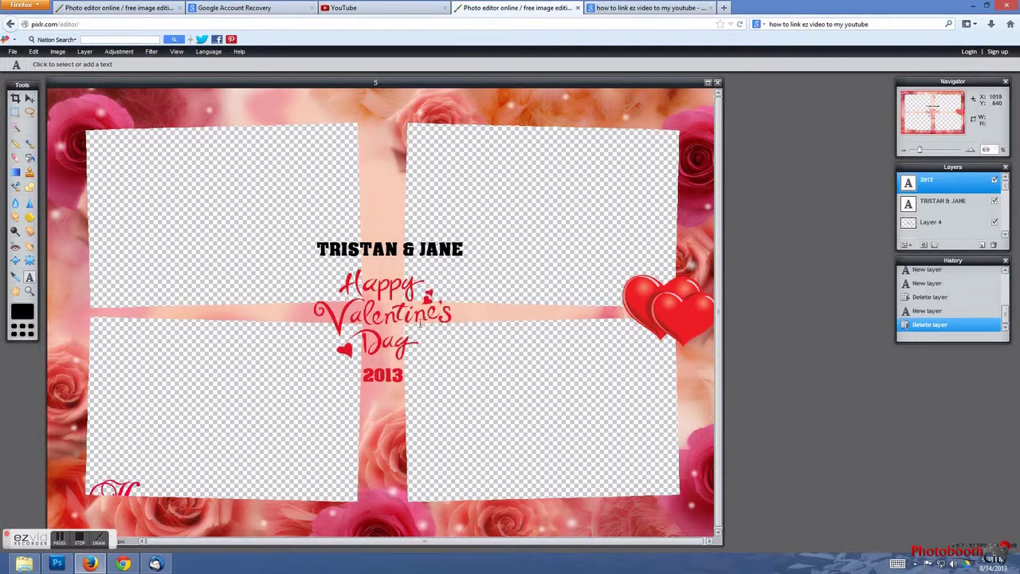
Start saving the image to the computer in PNG format (transparent, full quality).
{"action": "left_click", "coordinate": [13, 51]}
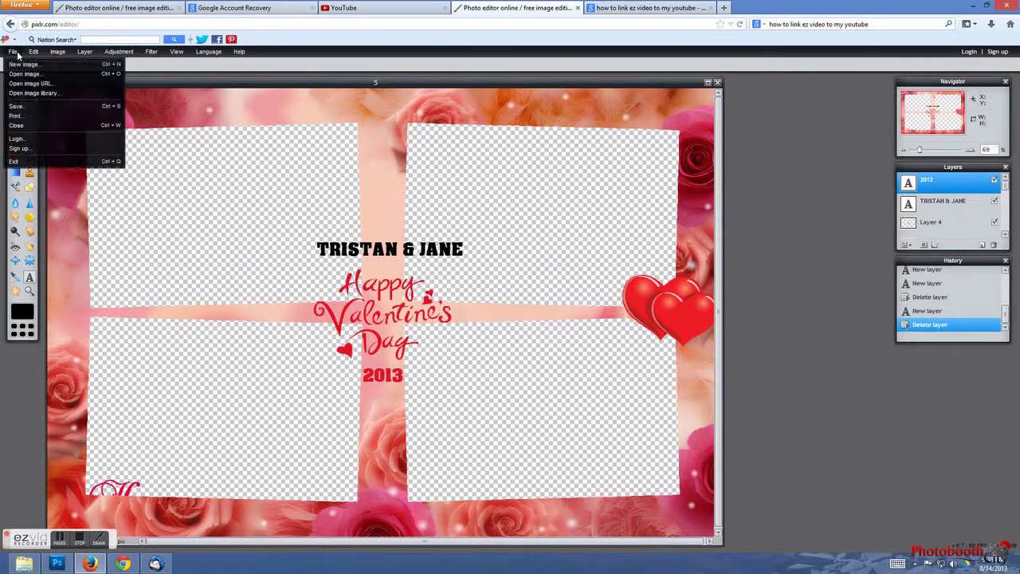
{"action": "left_click", "coordinate": [39, 108]}
{"action": "left_click", "coordinate": [608, 268]}
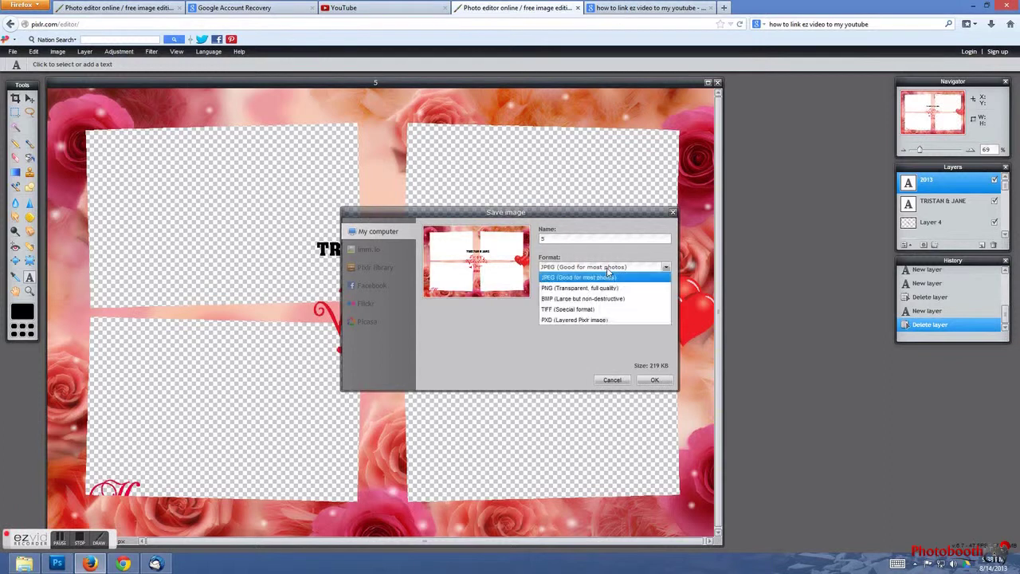
{"action": "left_click", "coordinate": [560, 289]}
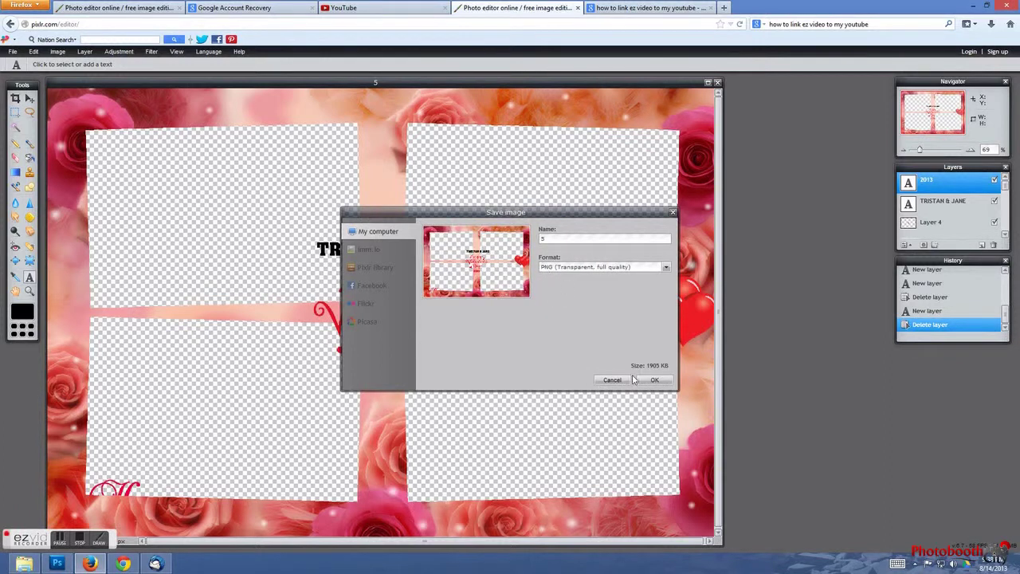
{"action": "left_click", "coordinate": [655, 381]}
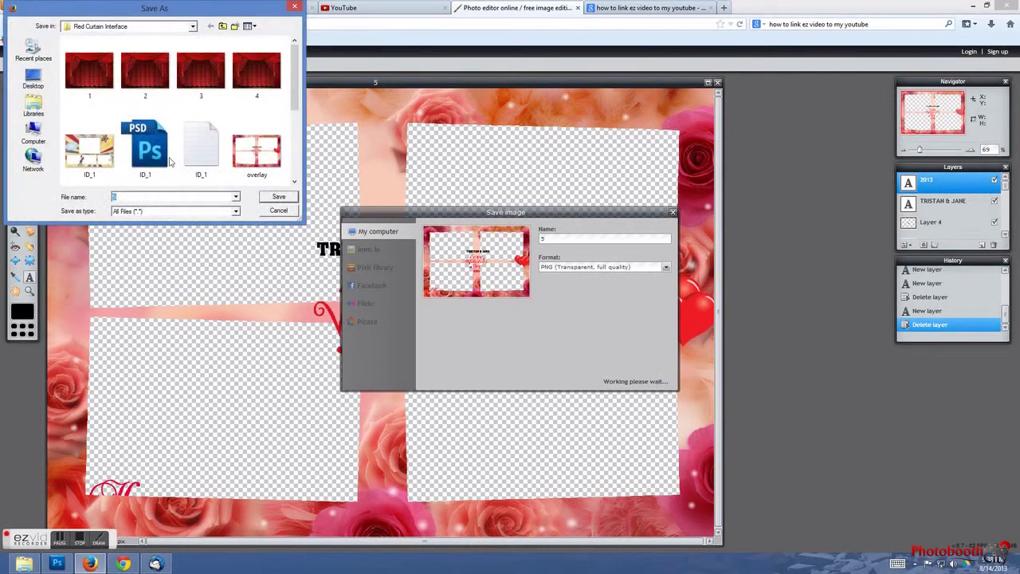
Save the PNG as overlay in the desktop's Red Curtain Interface folder, replacing the existing file.
{"action": "left_click", "coordinate": [33, 79]}
{"action": "left_click", "coordinate": [114, 137]}
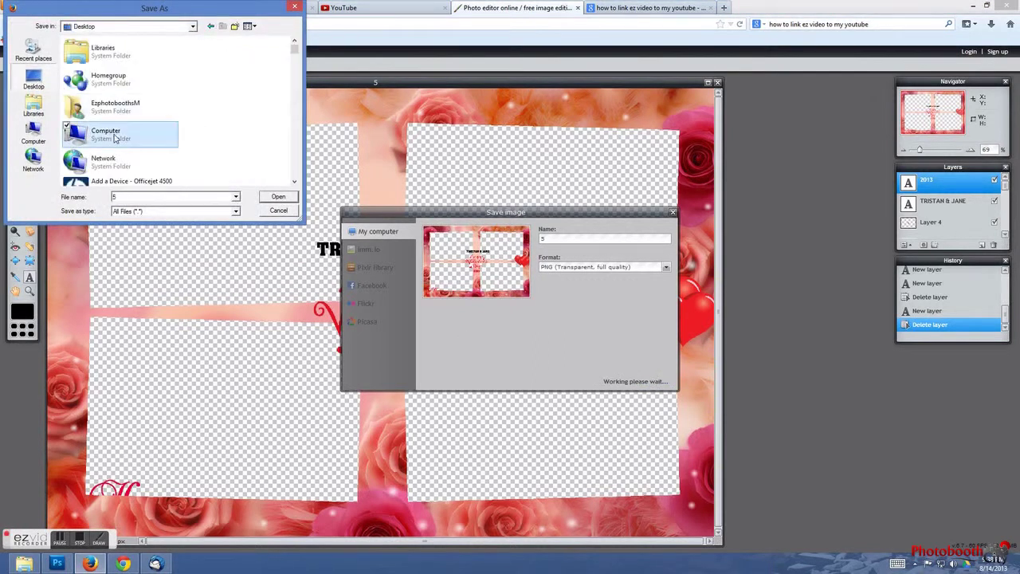
{"action": "scroll", "coordinate": [119, 144], "scroll_direction": "down", "scroll_amount": 5}
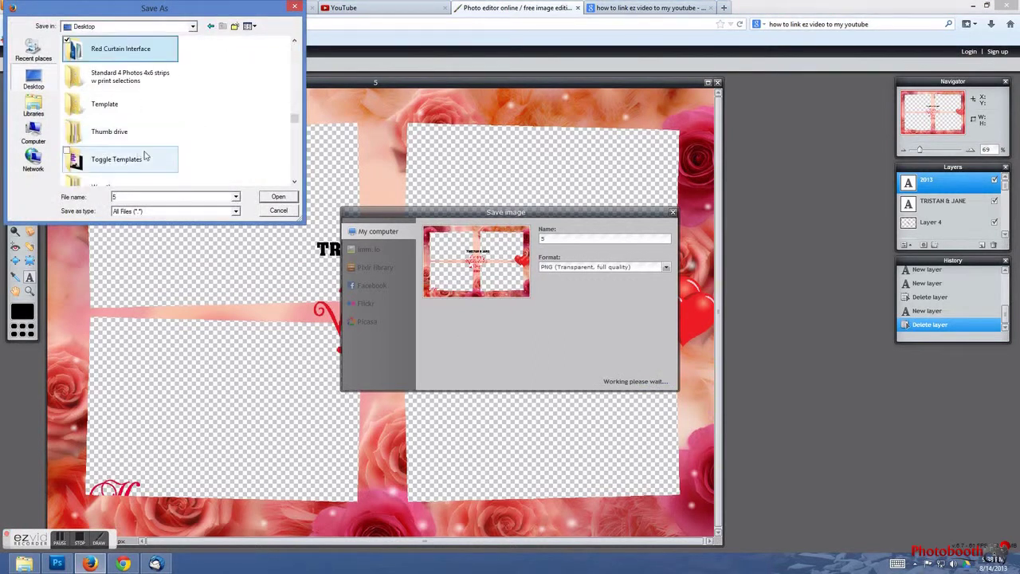
{"action": "double_click", "coordinate": [128, 49]}
{"action": "left_click", "coordinate": [261, 149]}
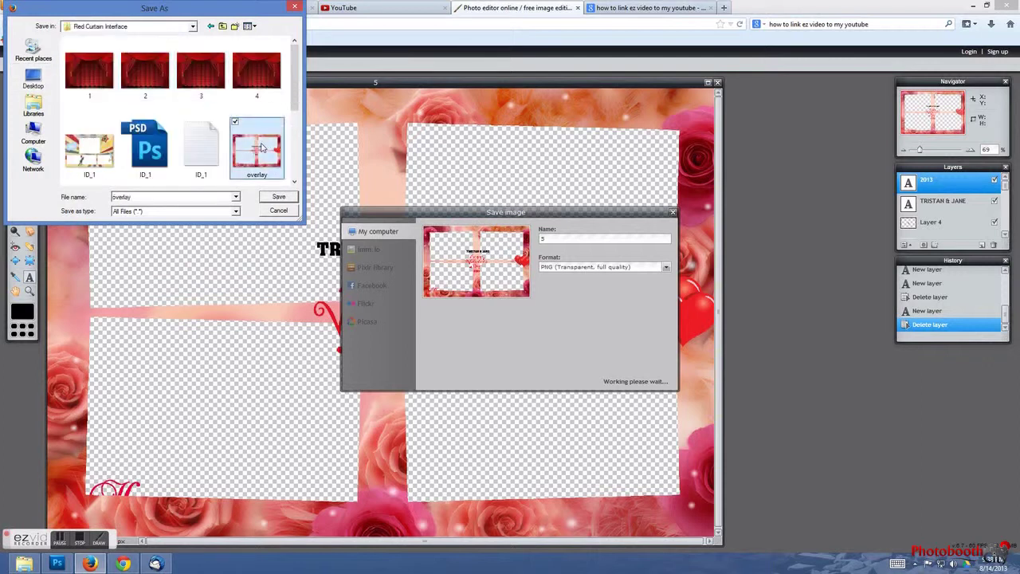
{"action": "left_click", "coordinate": [290, 200]}
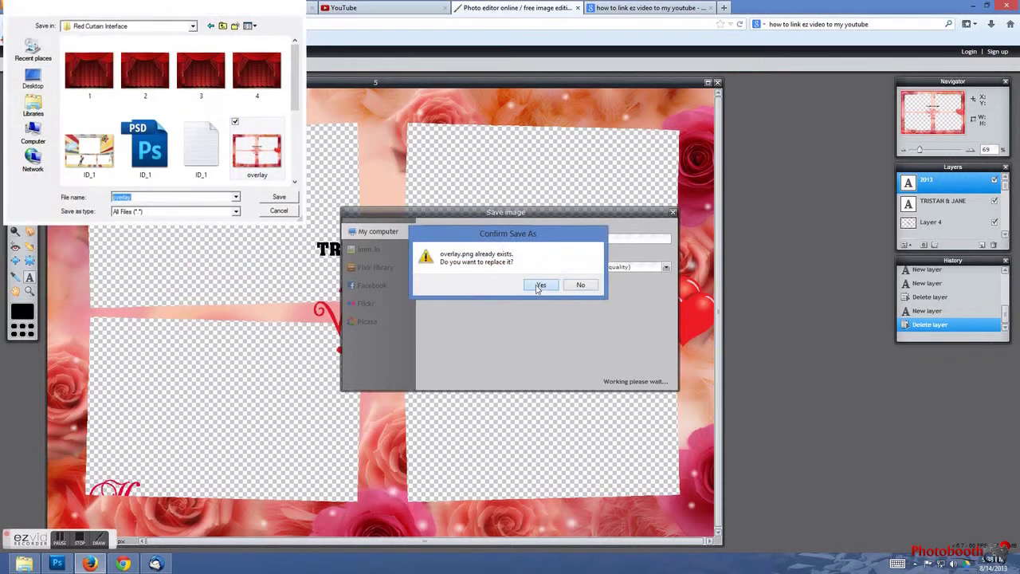
{"action": "left_click", "coordinate": [535, 284]}
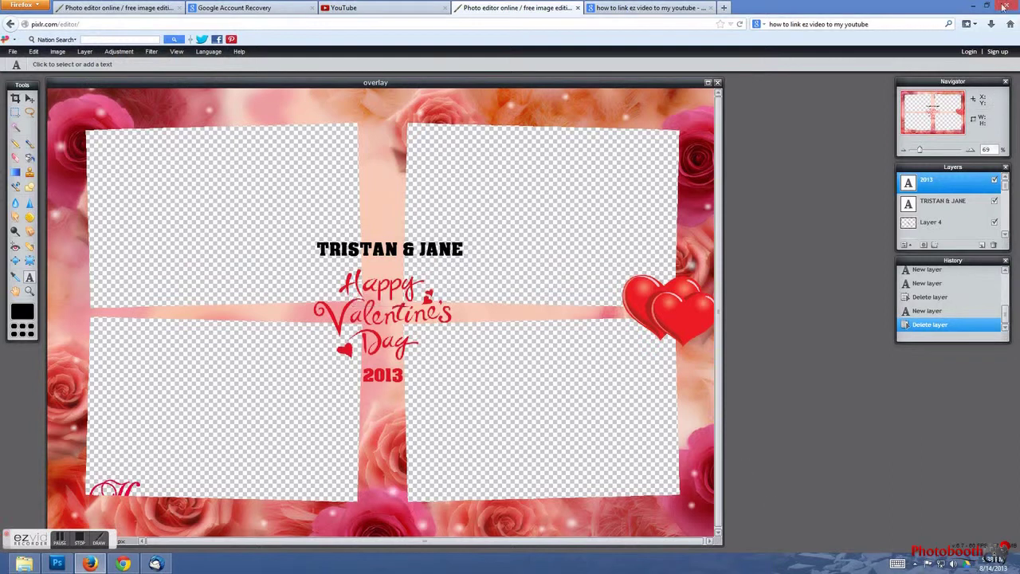
Minimise Firefox, start DSLR Remote Pro from the desktop and open its photobooth settings.
{"action": "left_click", "coordinate": [976, 7]}
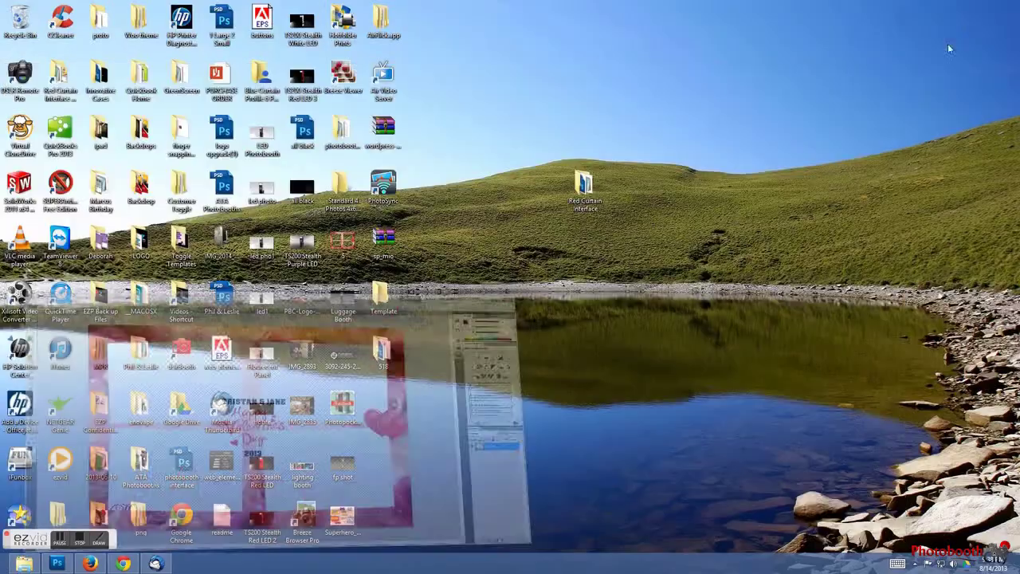
{"action": "left_click", "coordinate": [973, 9]}
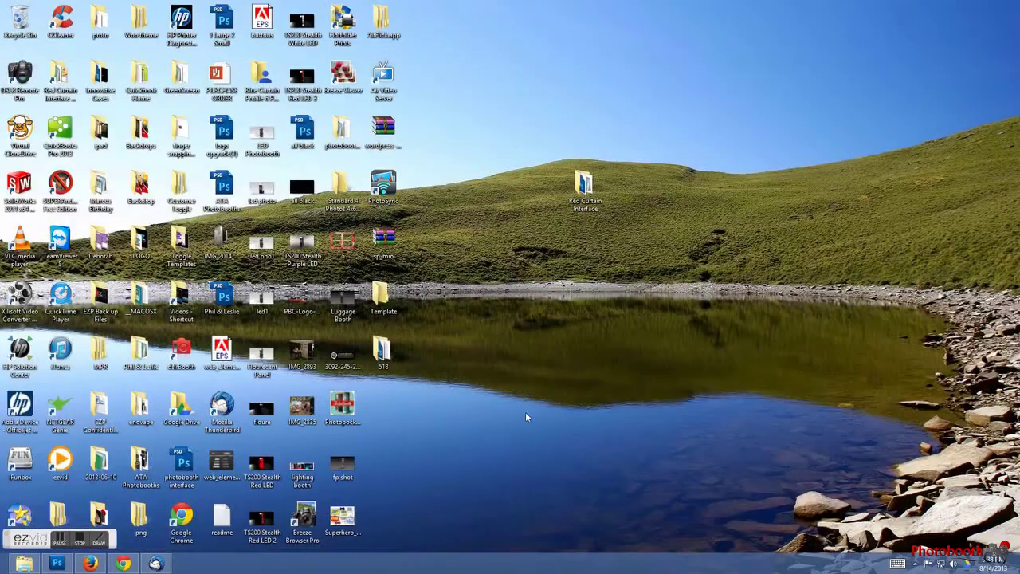
{"action": "double_click", "coordinate": [20, 80]}
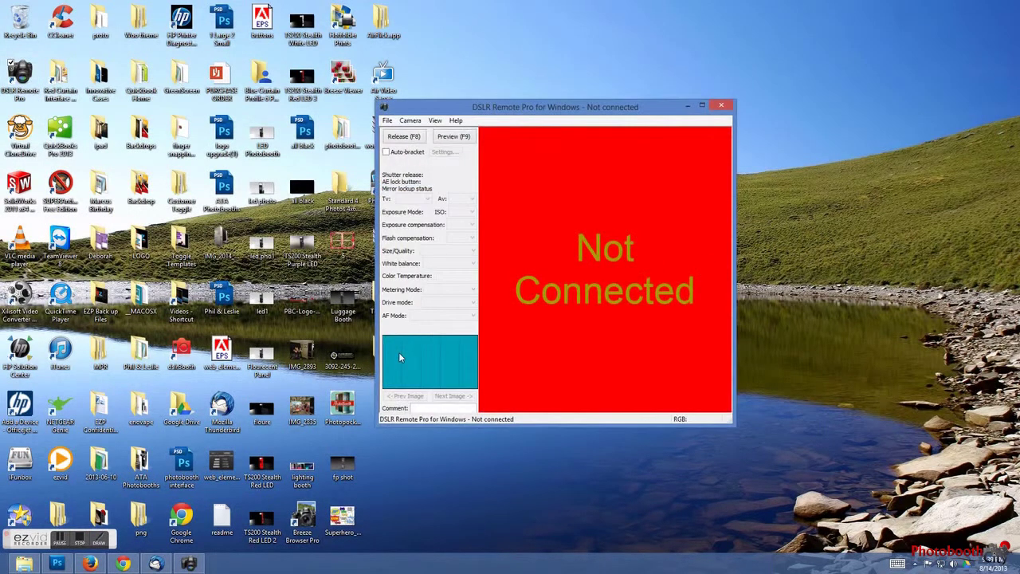
{"action": "left_click", "coordinate": [389, 120]}
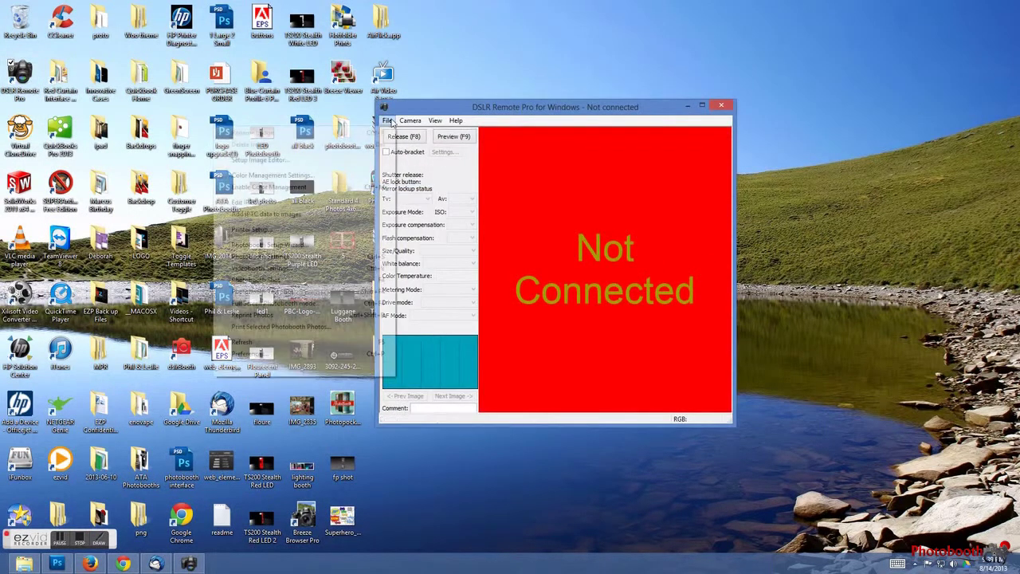
{"action": "left_click", "coordinate": [275, 256]}
Load the Red Curtain Profile settings file from the desktop's Red Curtain Interface folder.
{"action": "left_click", "coordinate": [451, 410]}
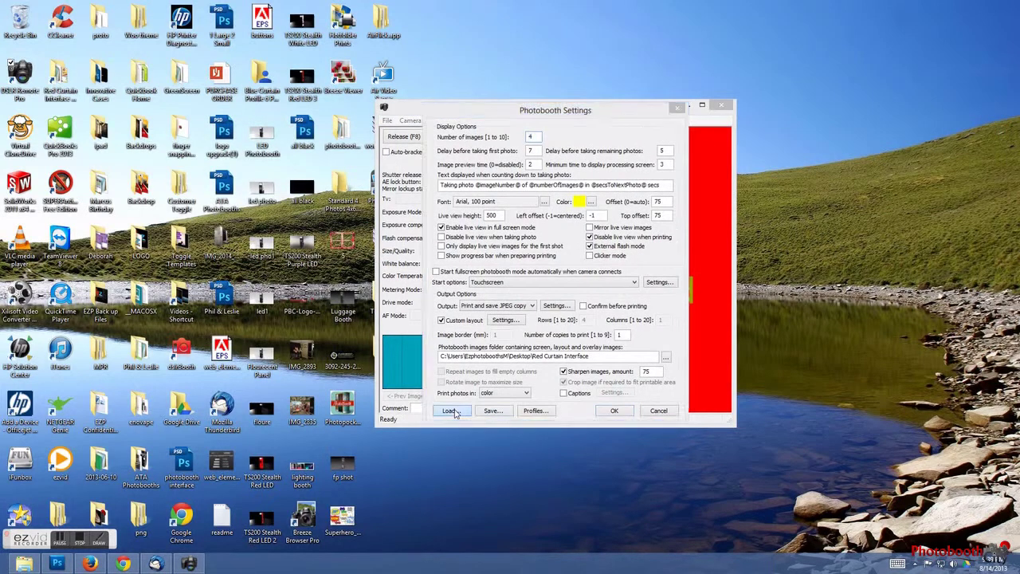
{"action": "scroll", "coordinate": [541, 279], "scroll_direction": "down", "scroll_amount": 10}
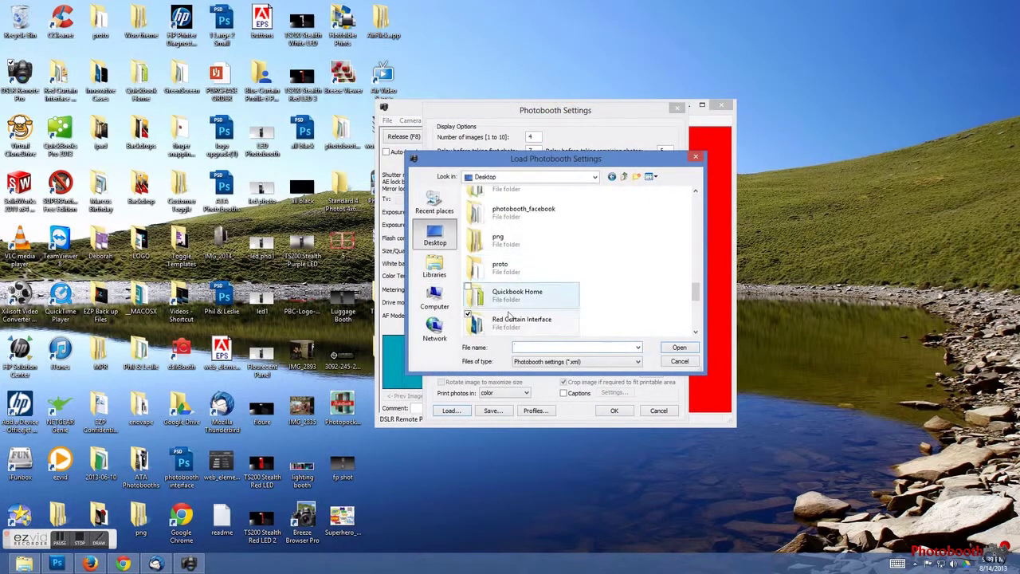
{"action": "double_click", "coordinate": [511, 327]}
{"action": "left_click", "coordinate": [483, 231]}
{"action": "double_click", "coordinate": [484, 231]}
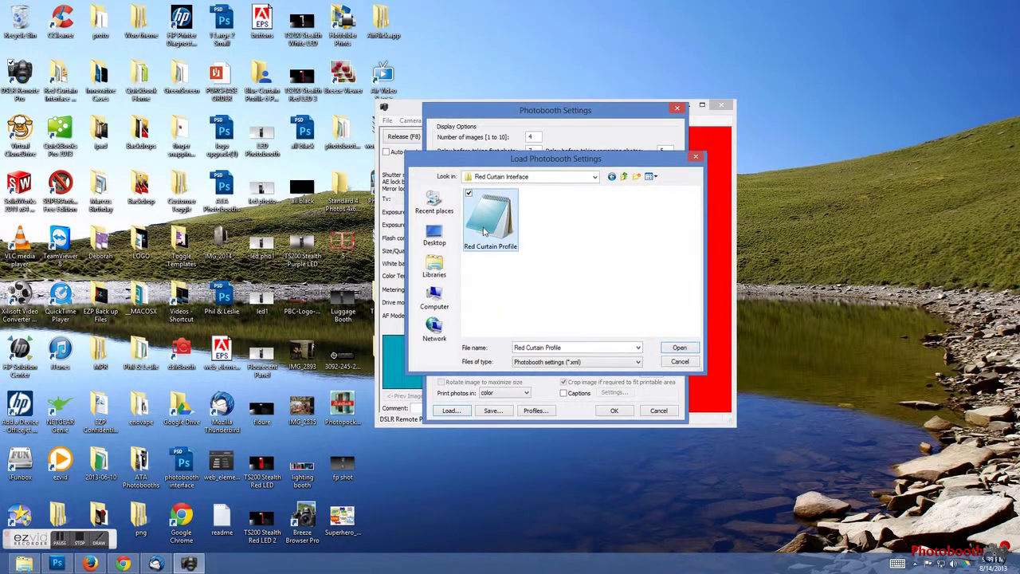
Set the photobooth images folder to Red Curtain Interface on the desktop.
{"action": "left_click", "coordinate": [665, 357]}
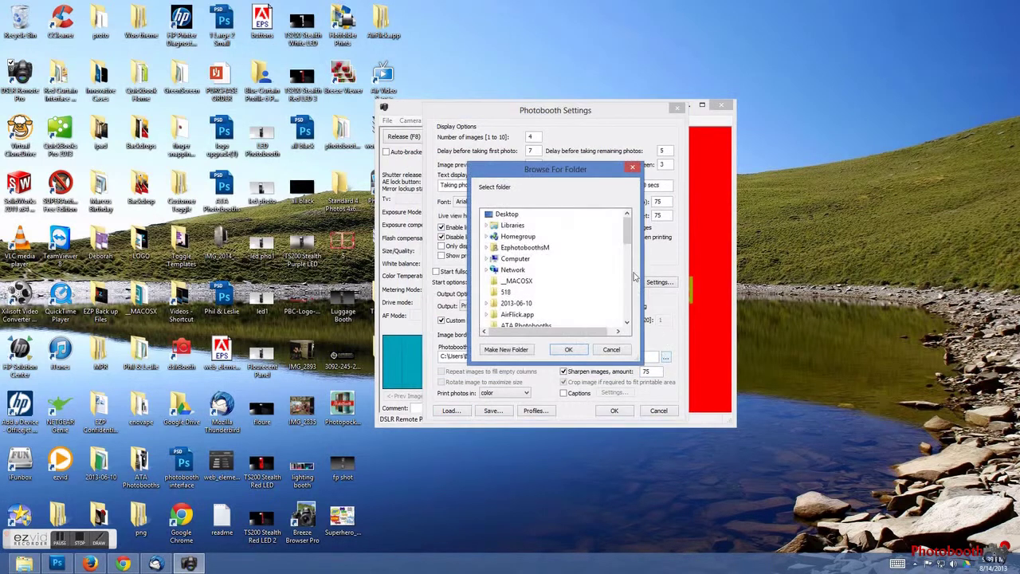
{"action": "left_click_drag", "start_coordinate": [629, 236], "coordinate": [630, 298]}
{"action": "left_click", "coordinate": [542, 293]}
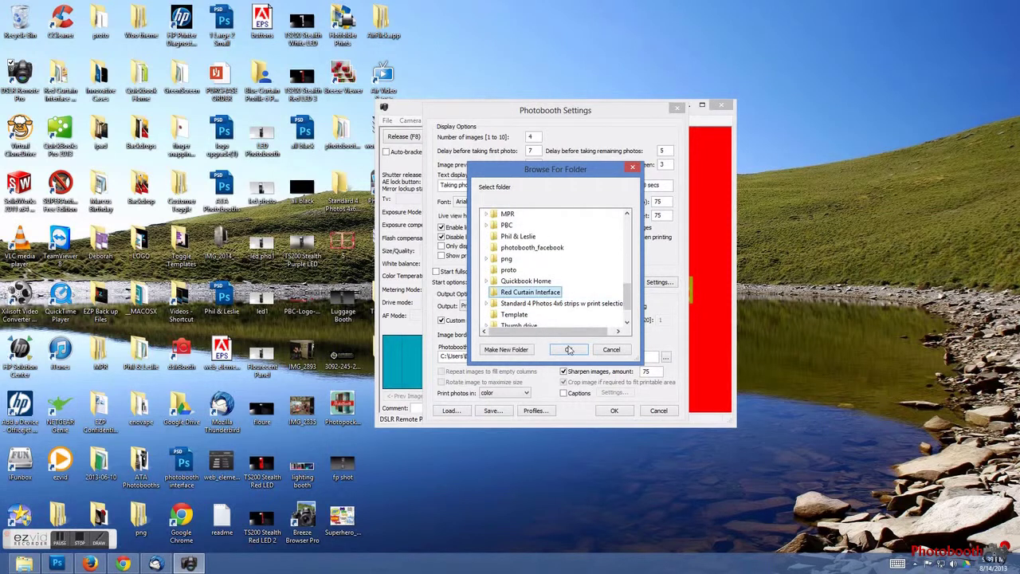
{"action": "left_click", "coordinate": [568, 349]}
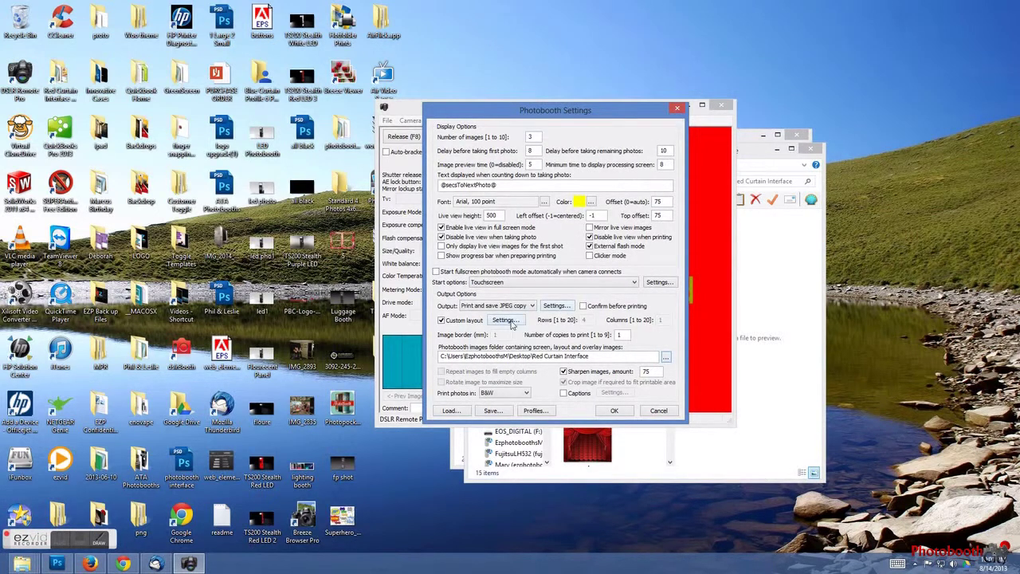
Try to preview the custom photo layout, then accept the layout and photobooth settings.
{"action": "left_click", "coordinate": [505, 319]}
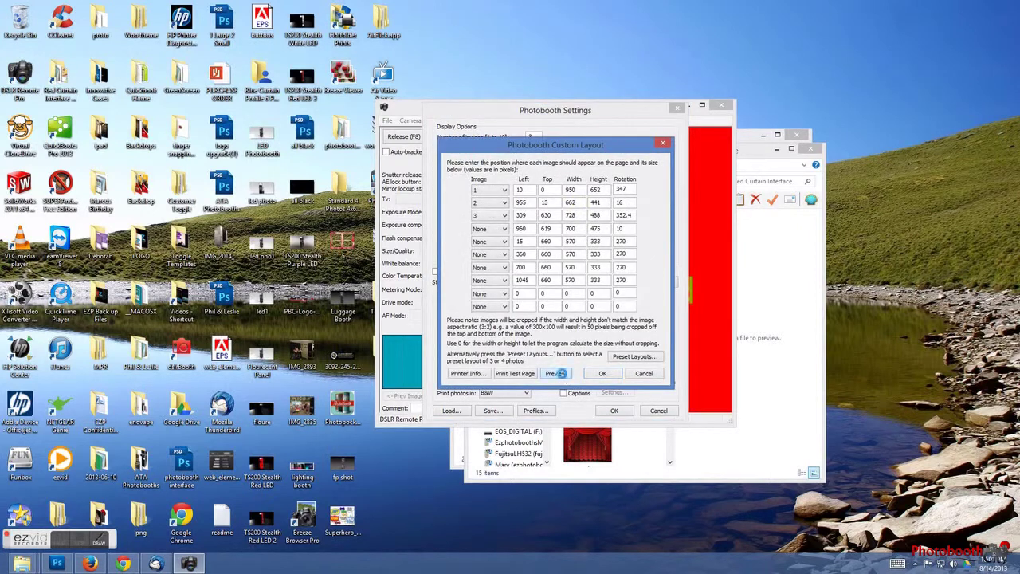
{"action": "left_click", "coordinate": [558, 373]}
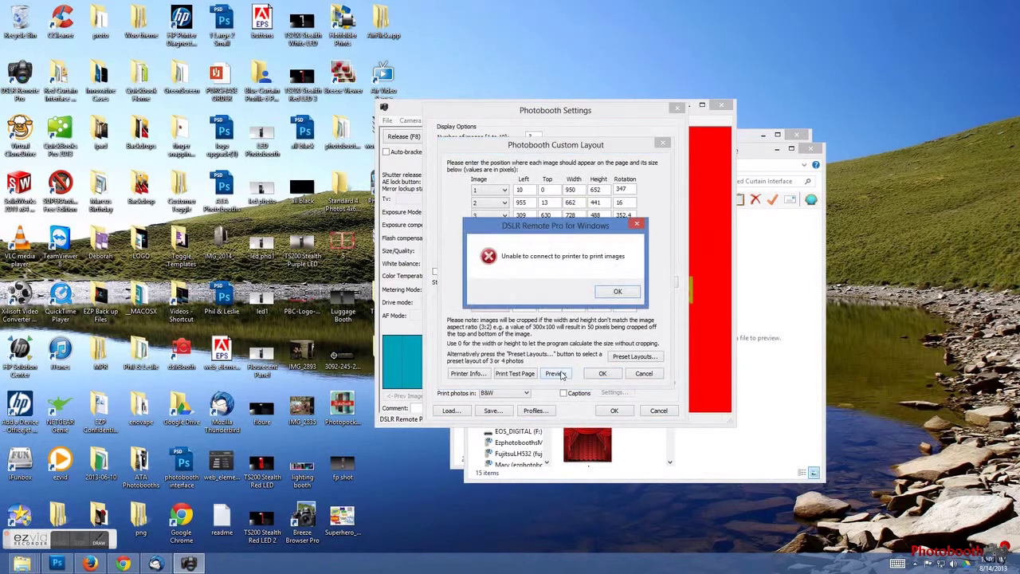
{"action": "left_click", "coordinate": [615, 293]}
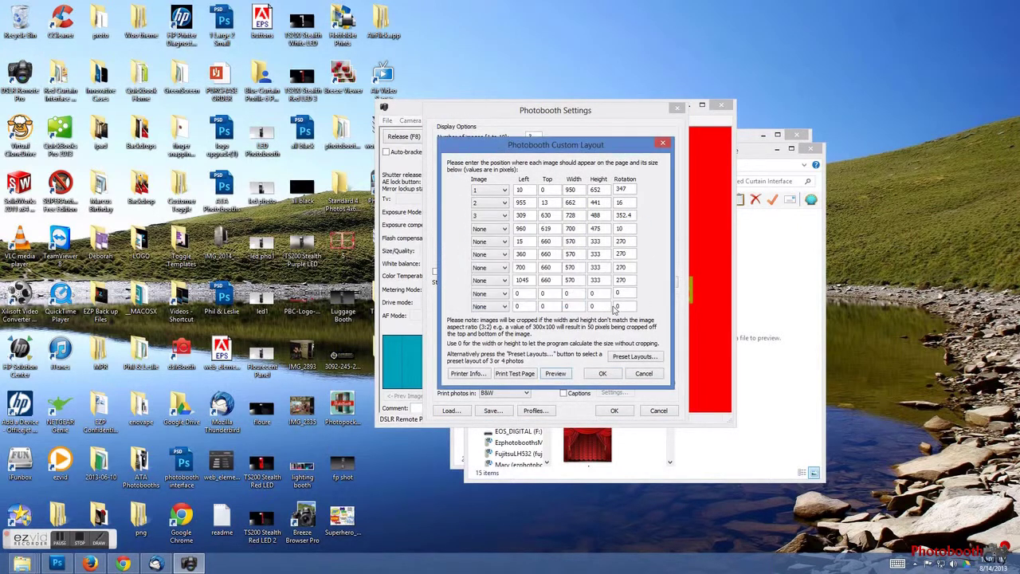
{"action": "left_click", "coordinate": [611, 376]}
{"action": "left_click", "coordinate": [615, 411]}
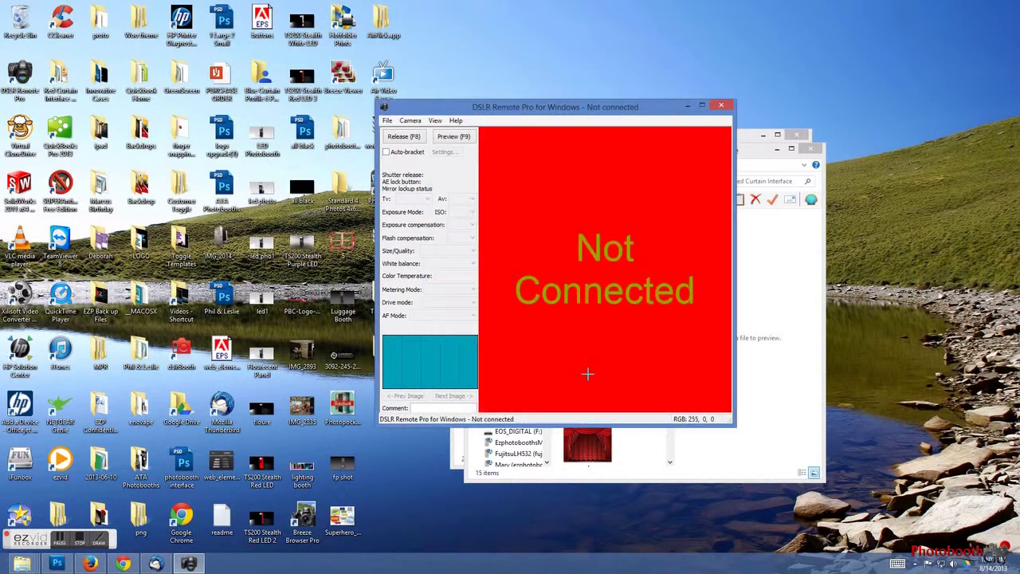
Set up the DS-RX1 printer with paper size (6x4) and portrait orientation.
{"action": "left_click", "coordinate": [386, 120]}
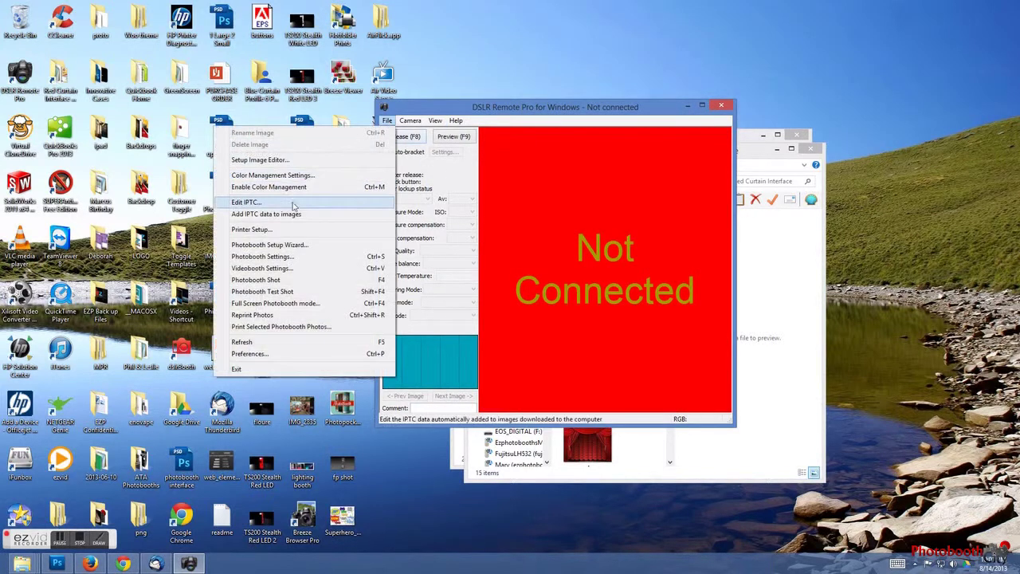
{"action": "left_click", "coordinate": [252, 229]}
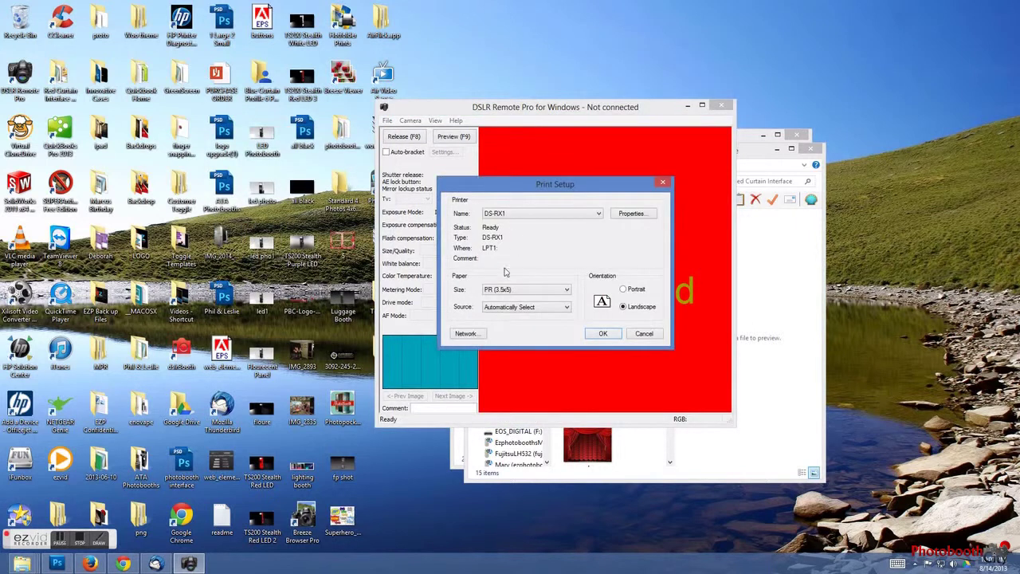
{"action": "left_click", "coordinate": [498, 291]}
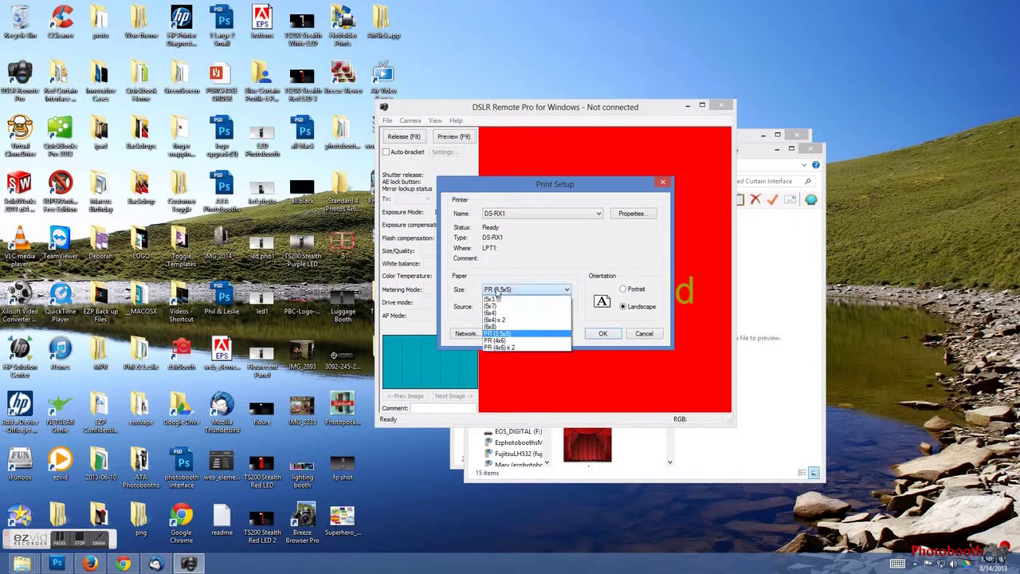
{"action": "left_click", "coordinate": [498, 312]}
{"action": "left_click", "coordinate": [635, 290]}
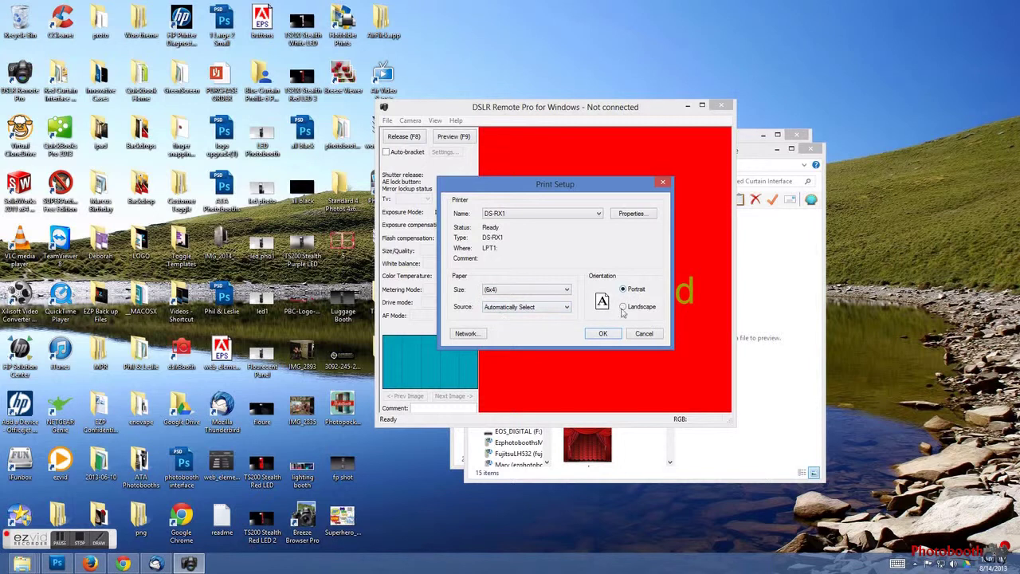
{"action": "left_click", "coordinate": [603, 333]}
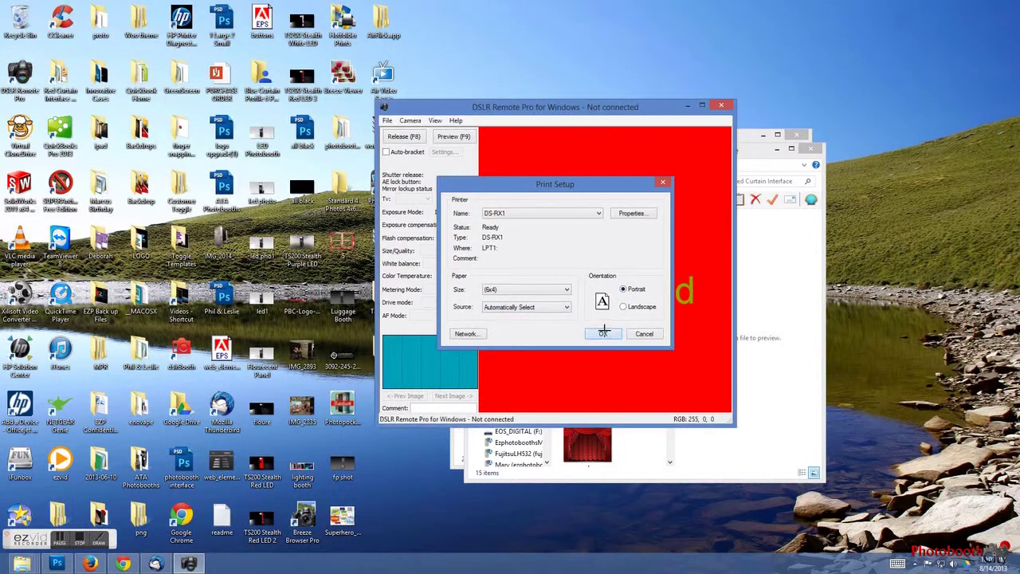
Preview the print layout of the photobooth's custom layout, including its background, and close the preview.
{"action": "left_click", "coordinate": [386, 120]}
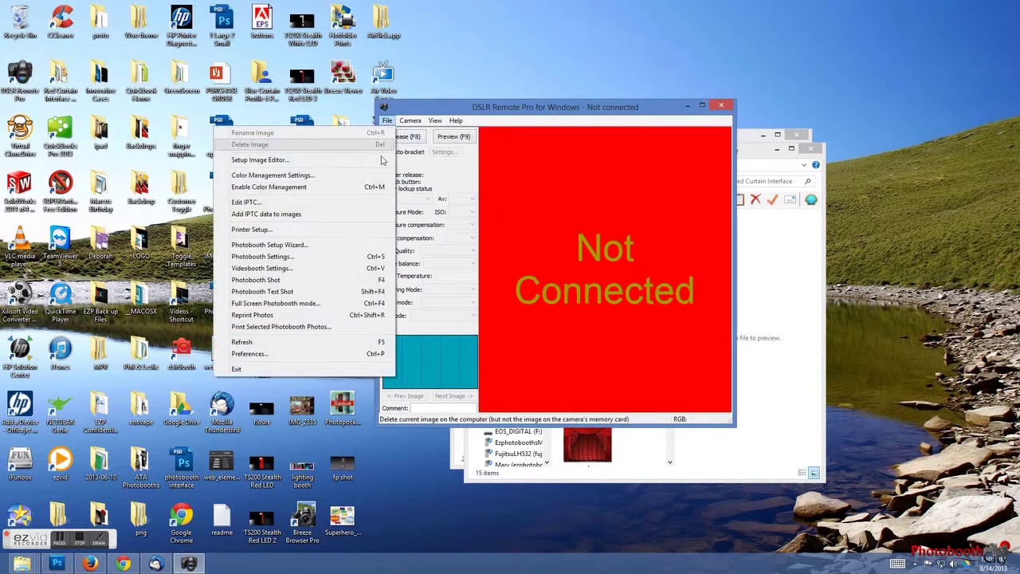
{"action": "left_click", "coordinate": [339, 257]}
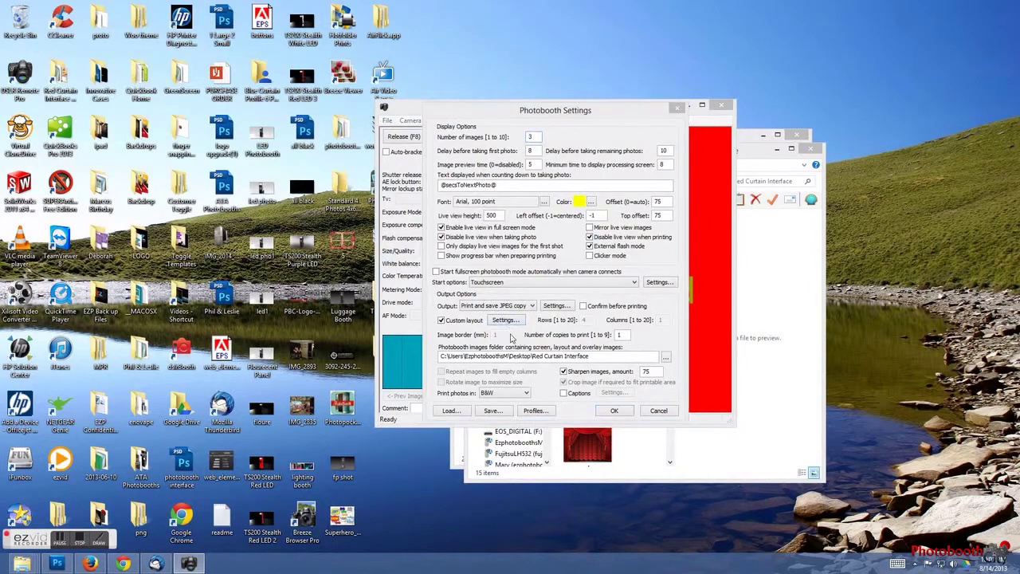
{"action": "left_click", "coordinate": [505, 319]}
{"action": "left_click", "coordinate": [553, 378]}
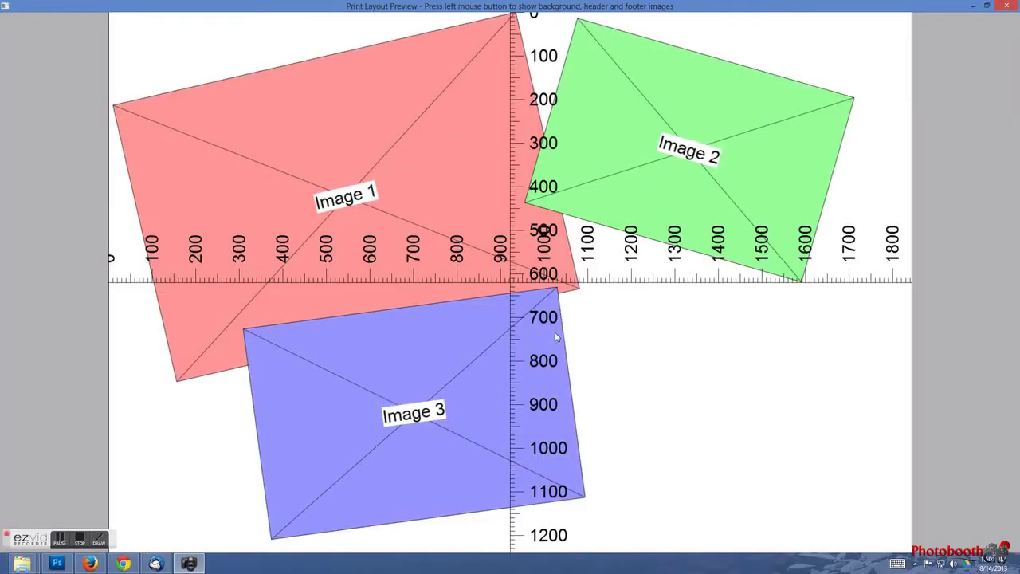
{"action": "left_click", "coordinate": [554, 332]}
{"action": "left_click", "coordinate": [1008, 7]}
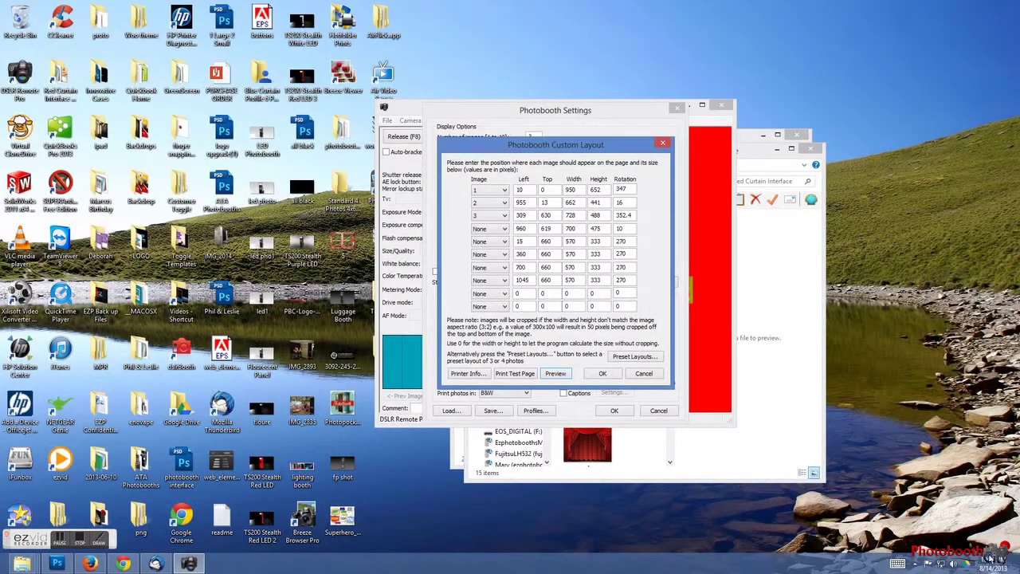
Open the text file 5 from the desktop's 518 folder and return to the custom layout settings.
{"action": "left_click", "coordinate": [1018, 571]}
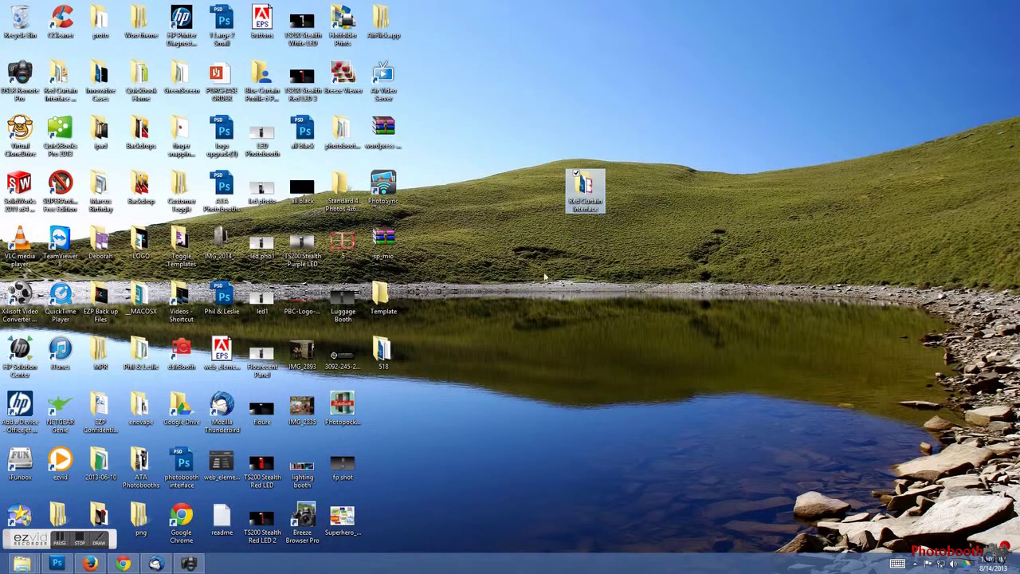
{"action": "double_click", "coordinate": [383, 350]}
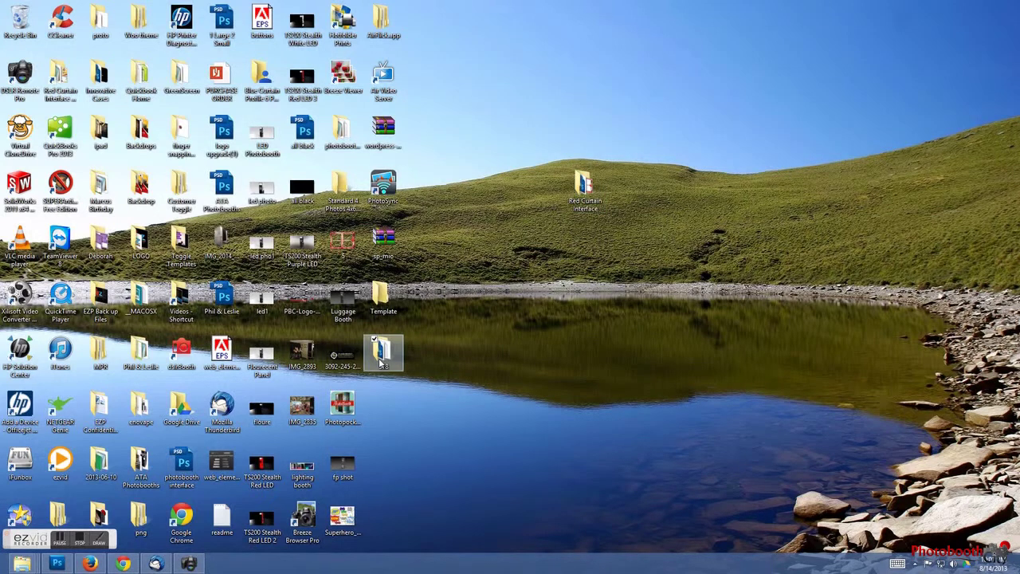
{"action": "double_click", "coordinate": [672, 263]}
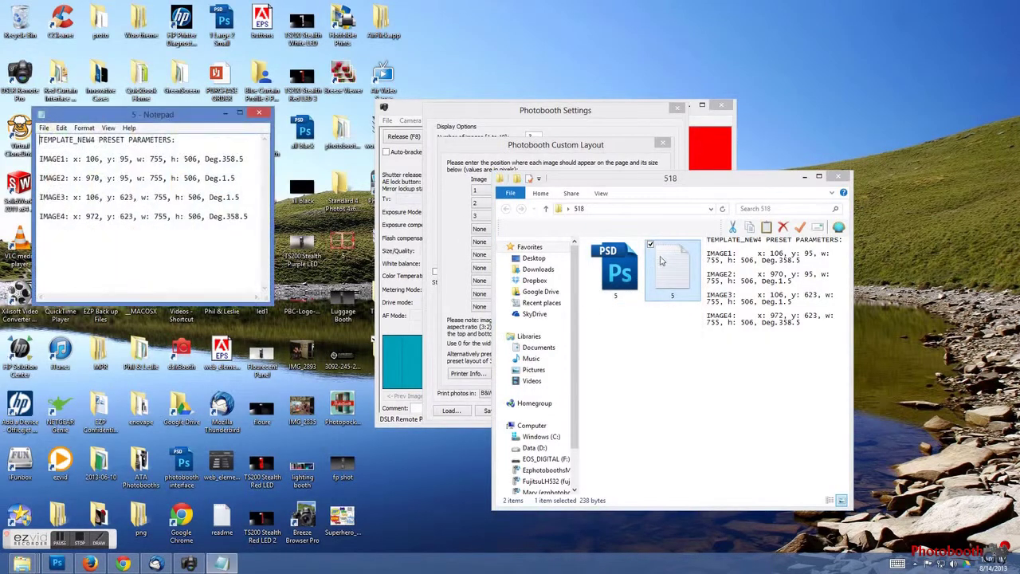
{"action": "left_click", "coordinate": [191, 564]}
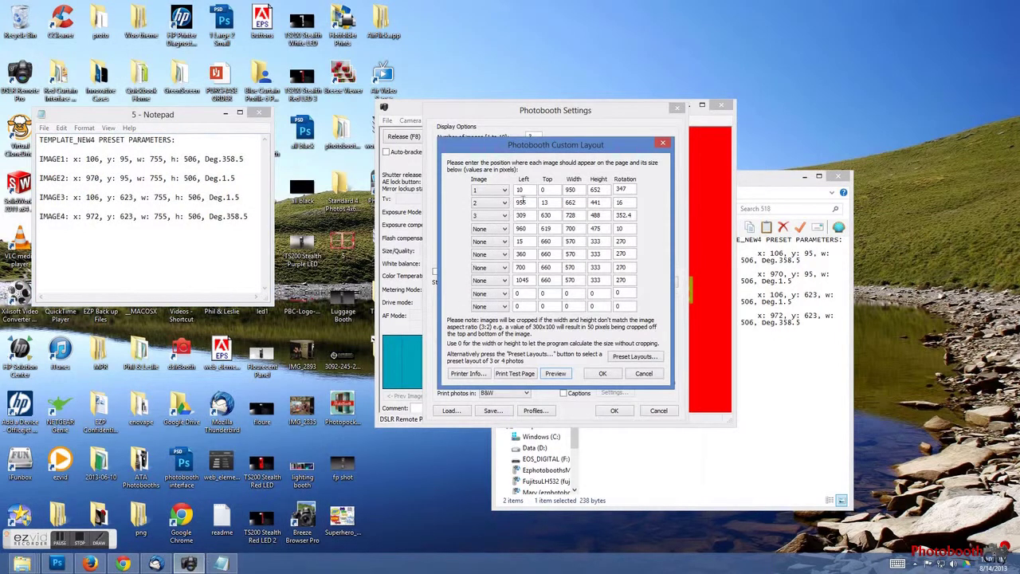
Set image 1 in the custom layout to left 106, top 95, width 755 and height 506, per the notes.
{"action": "left_click_drag", "start_coordinate": [99, 159], "coordinate": [82, 158]}
{"action": "key", "text": "ctrl+c"}
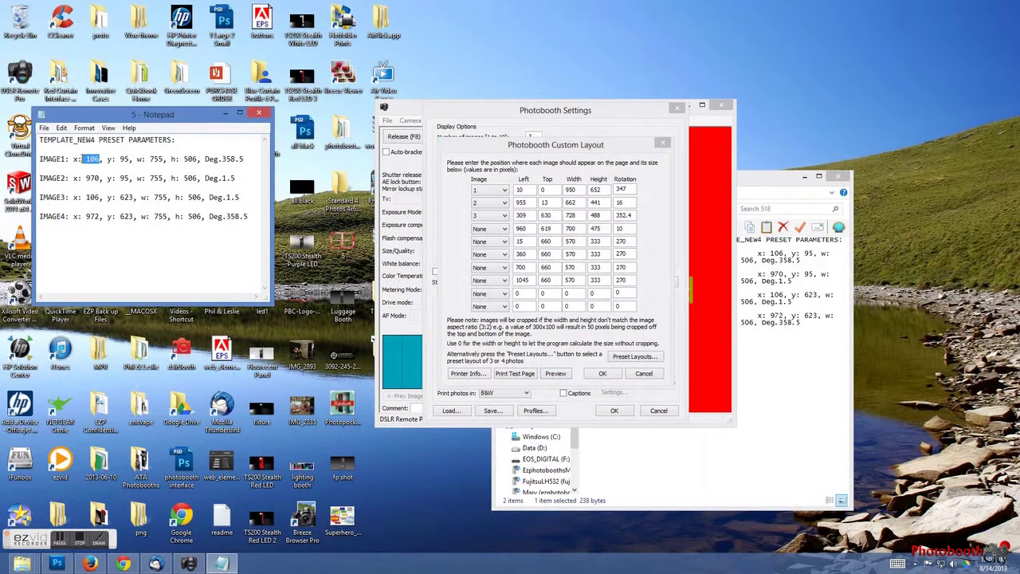
{"action": "double_click", "coordinate": [517, 189]}
{"action": "key", "text": "ctrl+v"}
{"action": "key", "text": "Tab"}
{"action": "type", "text": "95"}
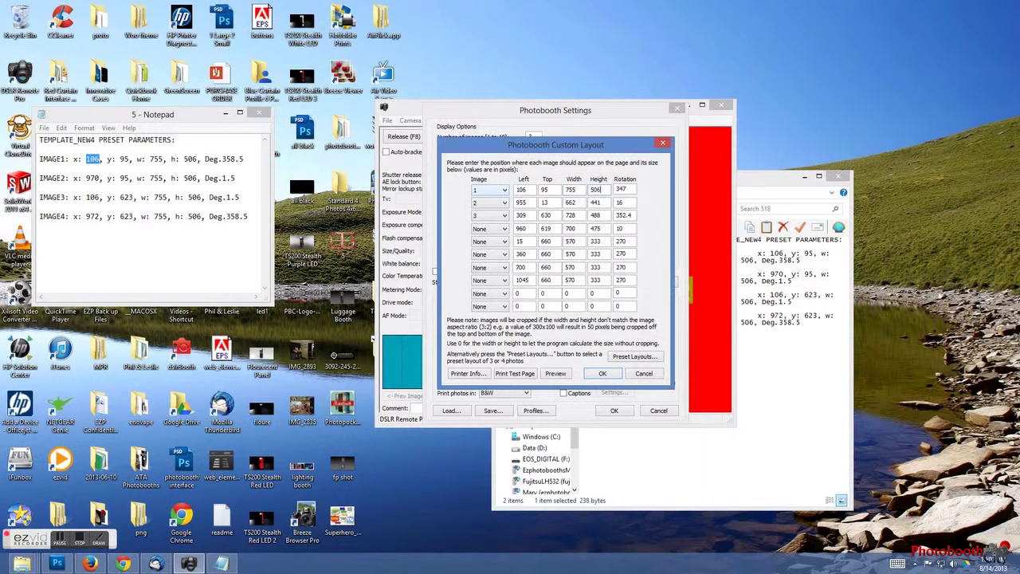
Set image 1's rotation to 358.5 and fill rows 2–4 (755 x 506) with left/top/rotation 970/95/1.5, 106/623/1.5 and 972/623/358.5.
{"action": "key", "text": "Tab"}
{"action": "key", "text": "Tab"}
{"action": "type", "text": "9"}
{"action": "key", "text": "Tab"}
{"action": "key", "text": "Tab"}
{"action": "key", "text": "Tab"}
{"action": "type", "text": "755"}
{"action": "key", "text": "Tab"}
{"action": "type", "text": "5"}
{"action": "key", "text": "Tab"}
{"action": "type", "text": "1"}
{"action": "key", "text": "Tab"}
{"action": "key", "text": "Tab"}
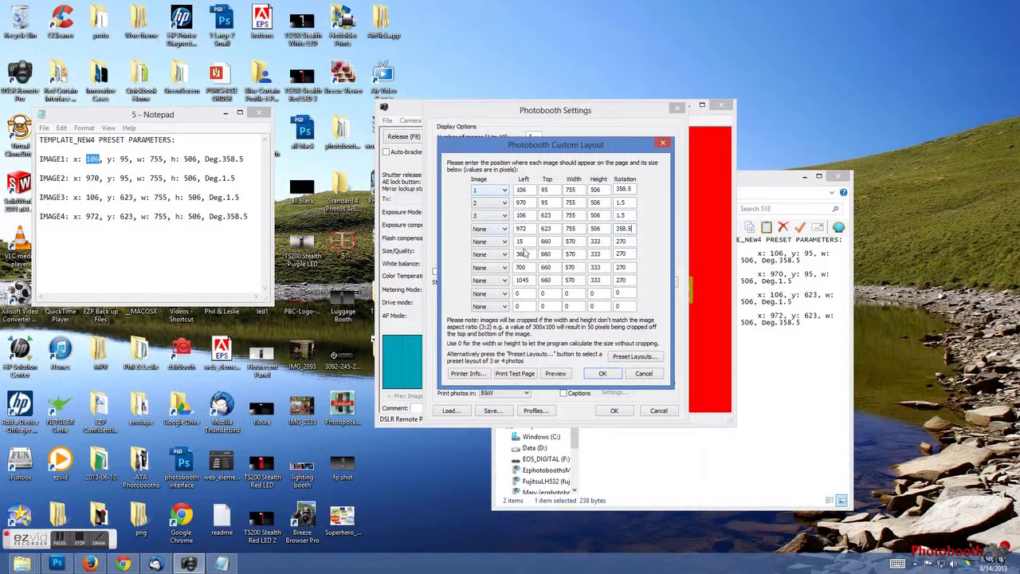
Set the number of photobooth images to 4 and assign image 4 to the fourth row of the custom layout.
{"action": "left_click", "coordinate": [488, 229]}
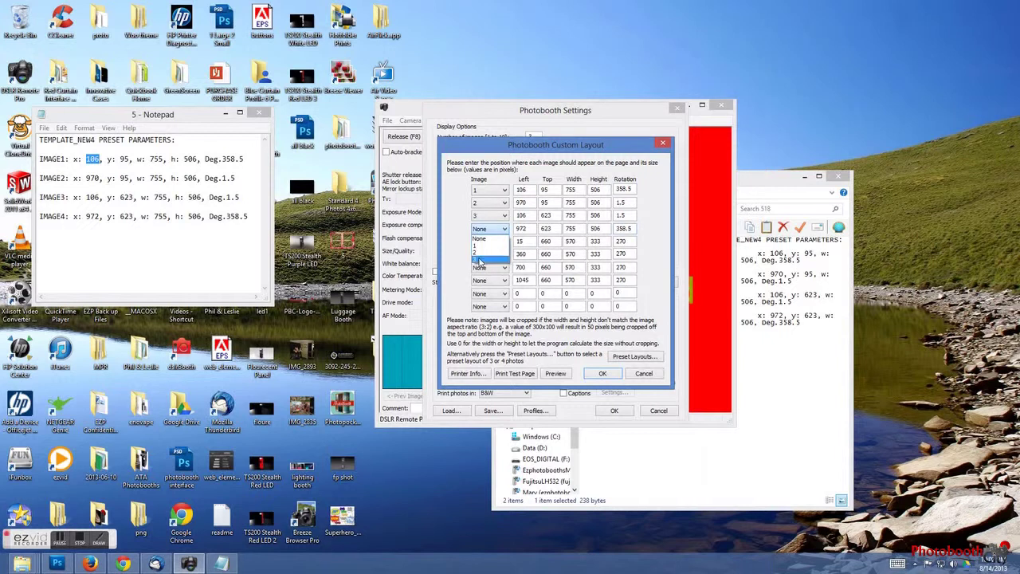
{"action": "left_click", "coordinate": [602, 378]}
{"action": "left_click", "coordinate": [602, 375]}
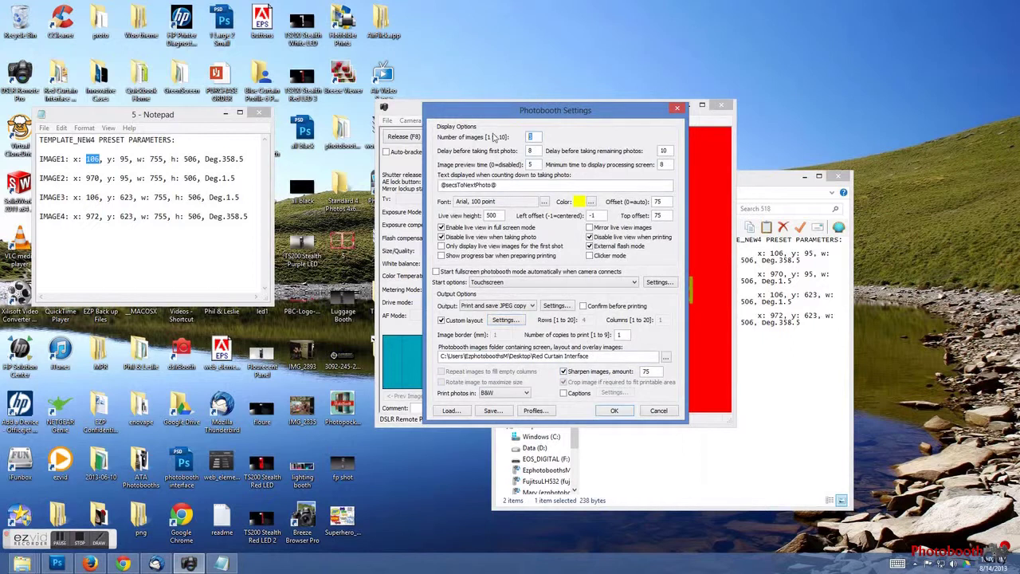
{"action": "type", "text": "4"}
{"action": "left_click", "coordinate": [518, 321]}
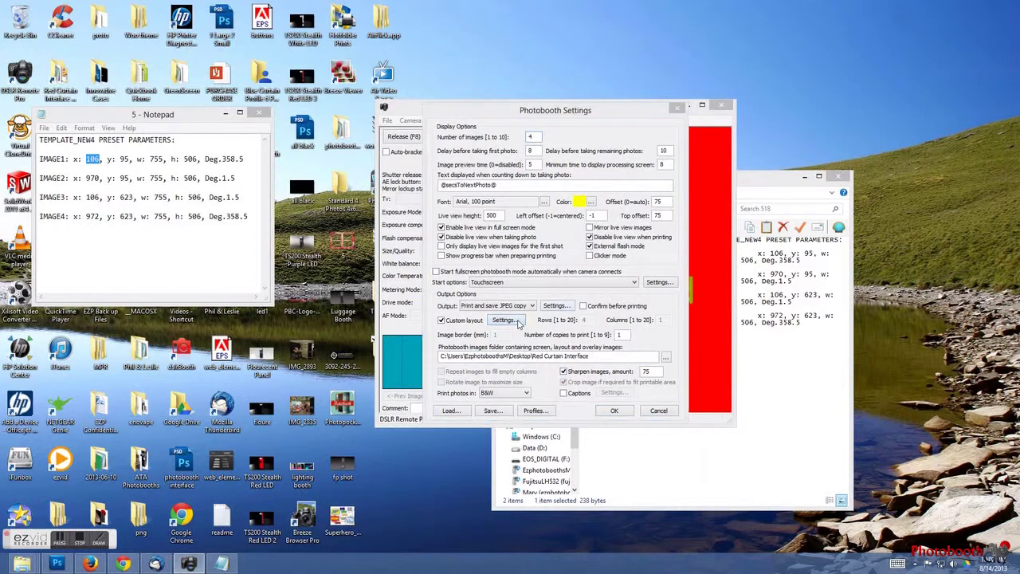
{"action": "left_click", "coordinate": [503, 232]}
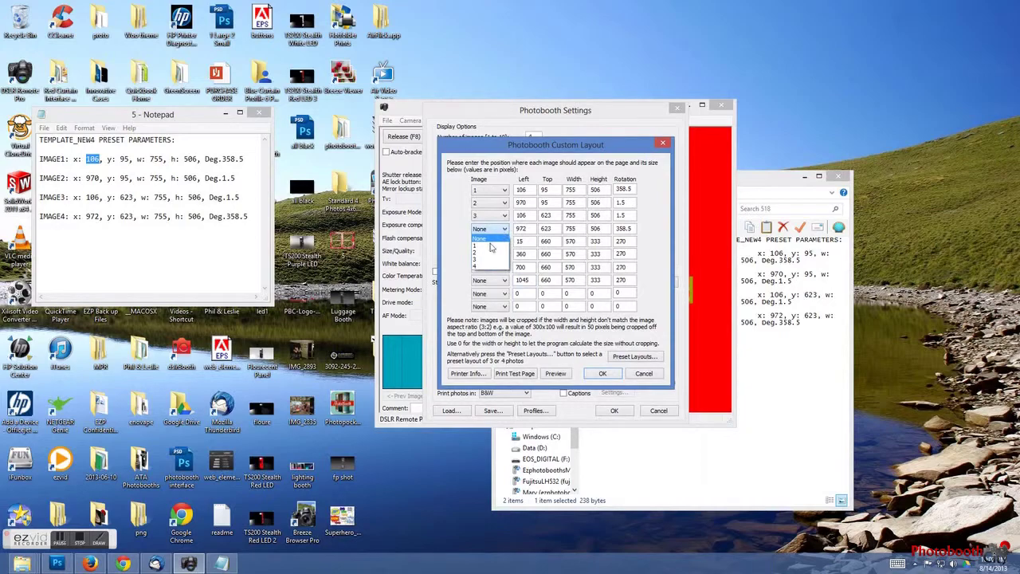
{"action": "left_click", "coordinate": [478, 263]}
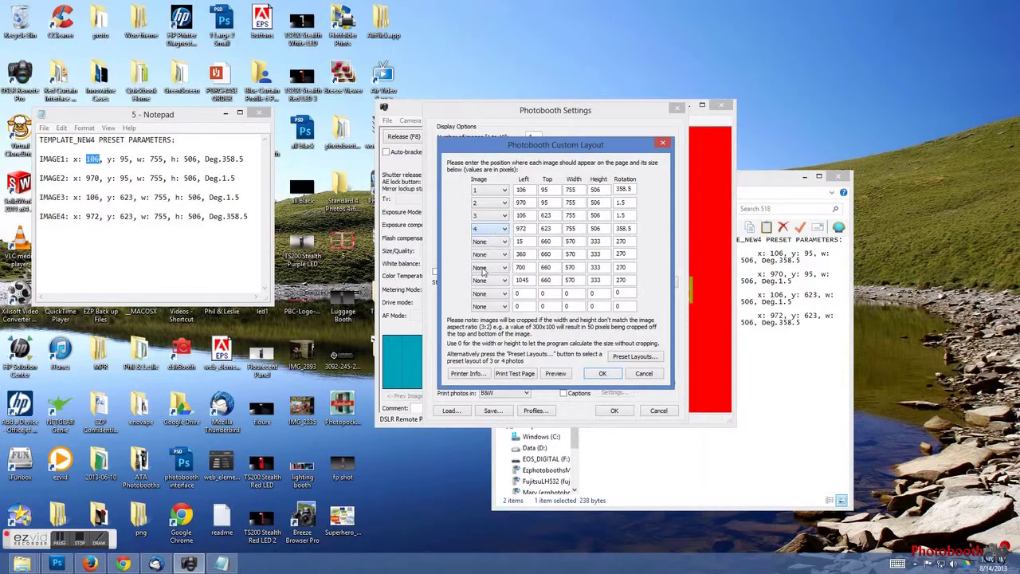
Preview the four-image print layout with its background and overlay, and accept the custom layout.
{"action": "left_click", "coordinate": [555, 373]}
{"action": "left_click", "coordinate": [553, 374]}
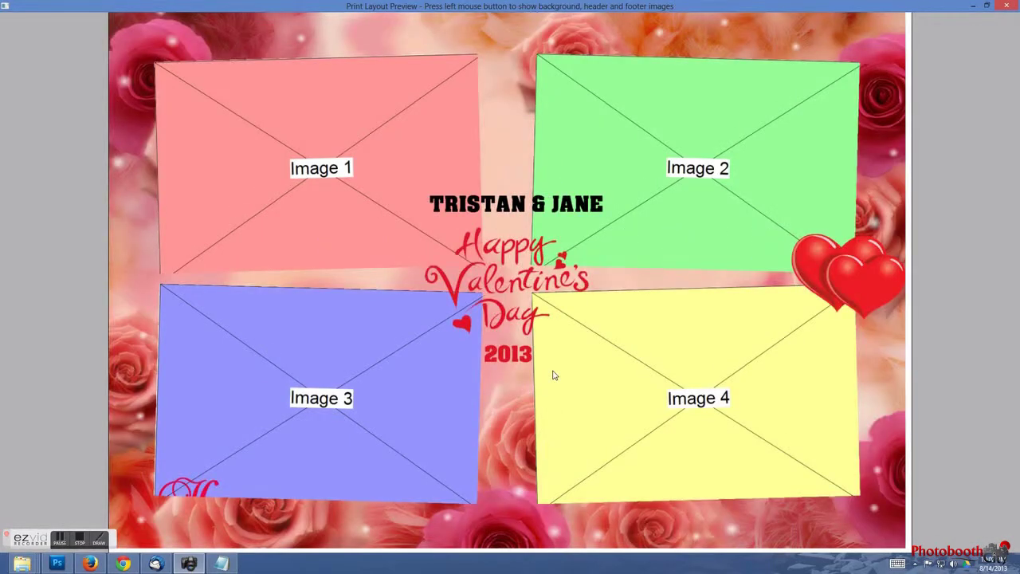
{"action": "left_click", "coordinate": [554, 374]}
{"action": "left_click", "coordinate": [1013, 6]}
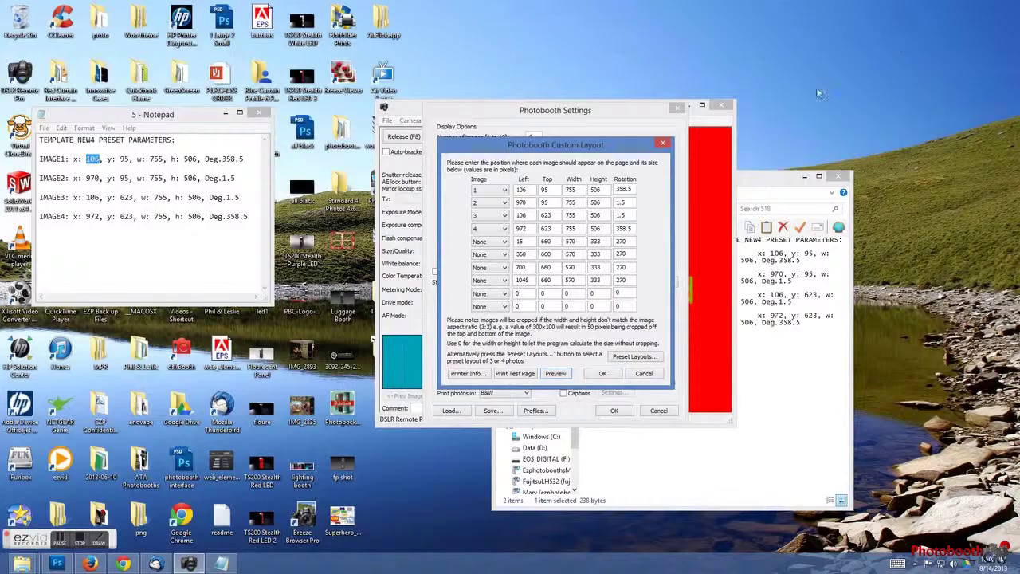
{"action": "left_click", "coordinate": [602, 375]}
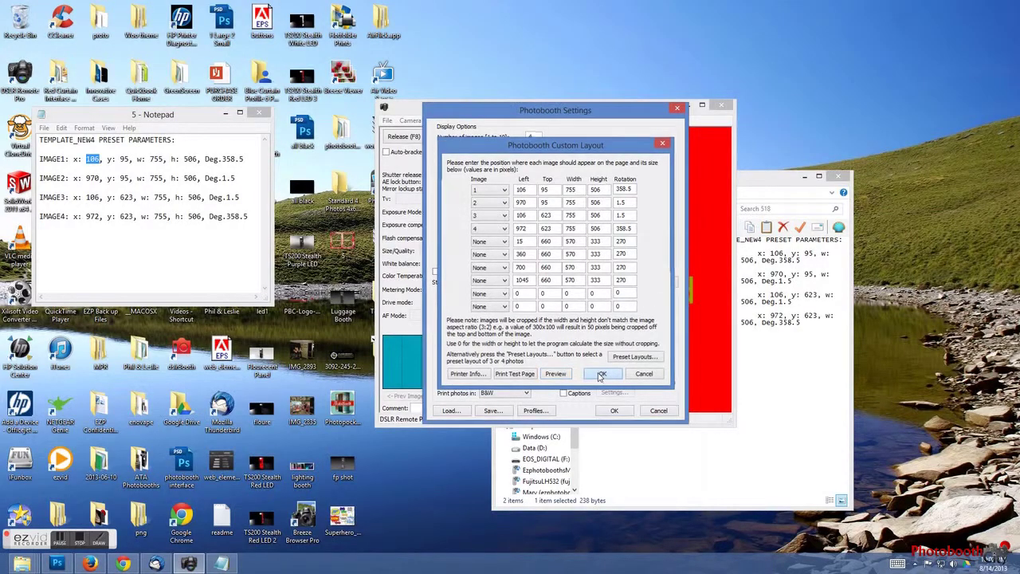
Save the photobooth settings together with the printer settings, overwriting Red Curtain Profile in the Red Curtain Interface folder.
{"action": "left_click", "coordinate": [499, 411]}
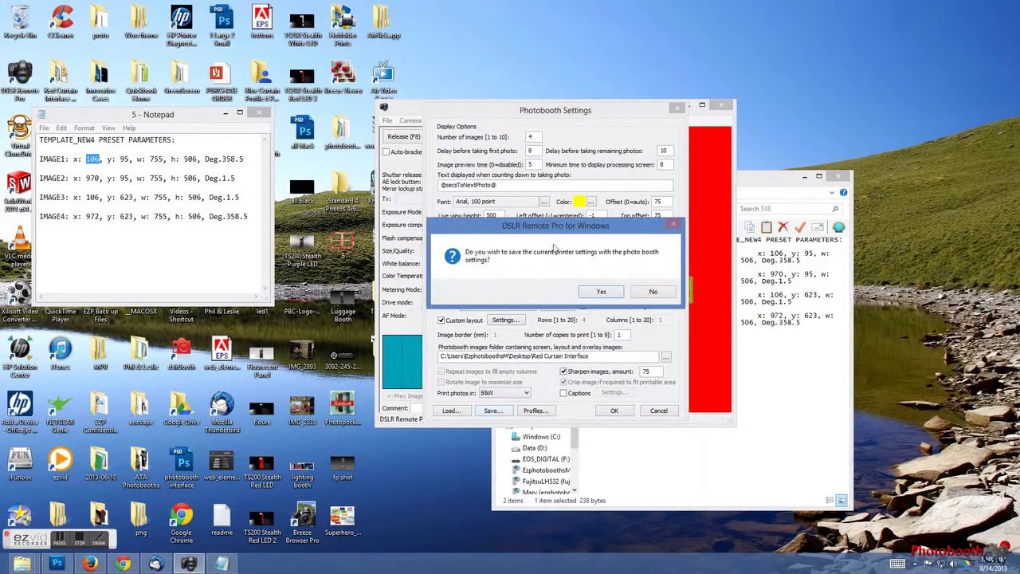
{"action": "left_click", "coordinate": [601, 293]}
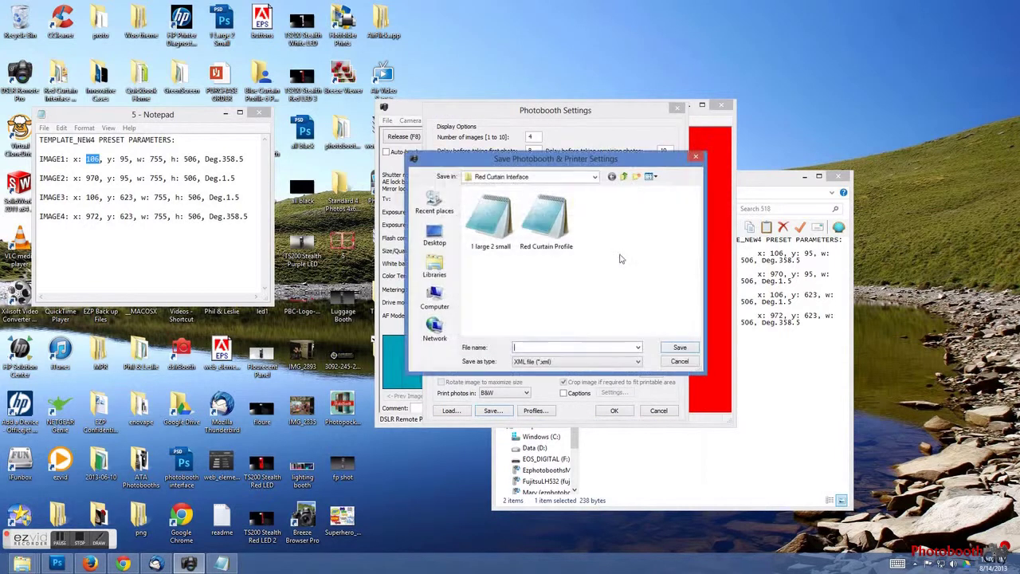
{"action": "left_click", "coordinate": [546, 219]}
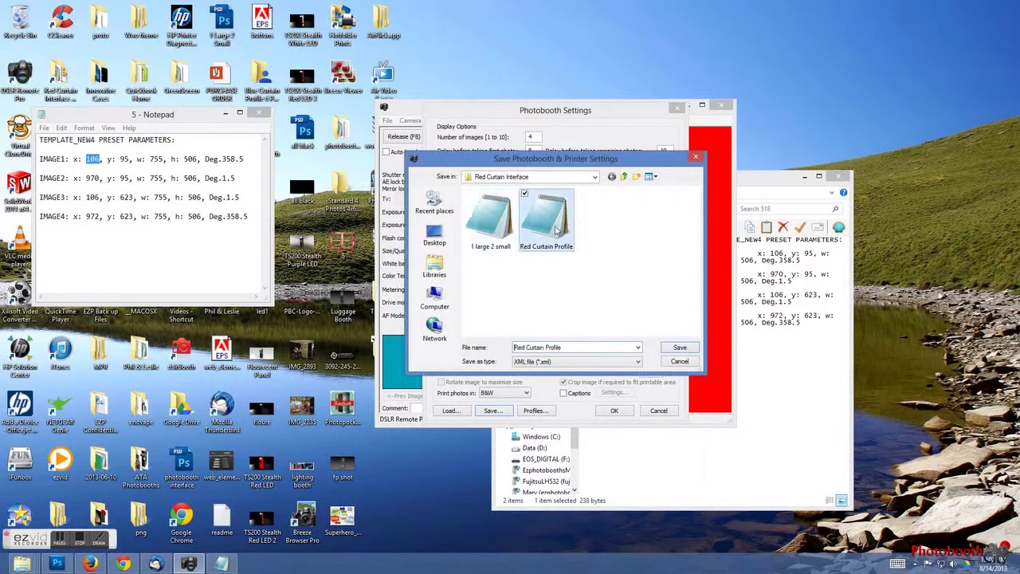
{"action": "left_click", "coordinate": [679, 348]}
{"action": "left_click", "coordinate": [546, 290]}
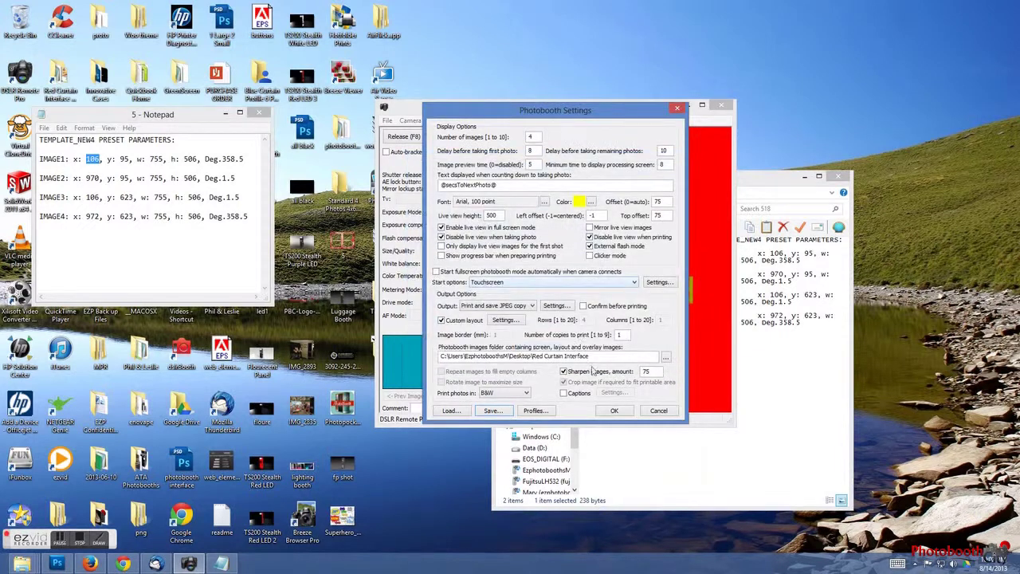